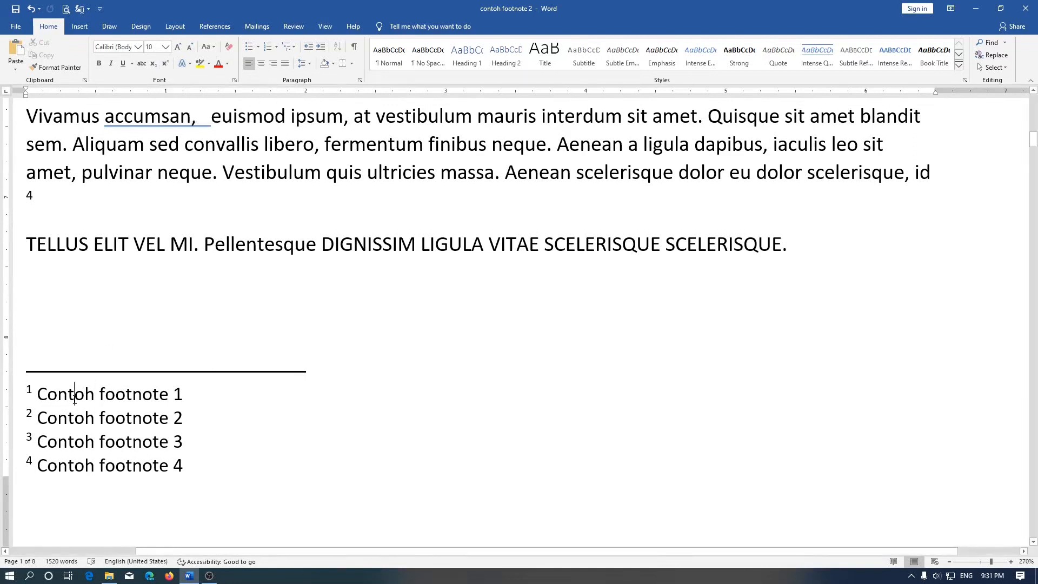
Step: Try superscript formatting on the word "Contoh" in the first footnote and remove it again
left_click(167, 64)
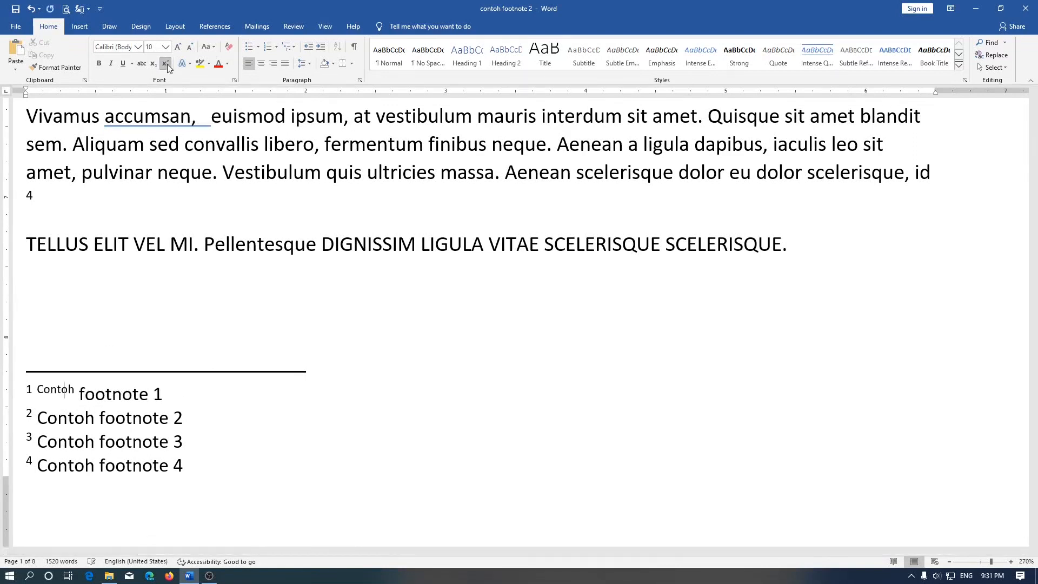
left_click(167, 64)
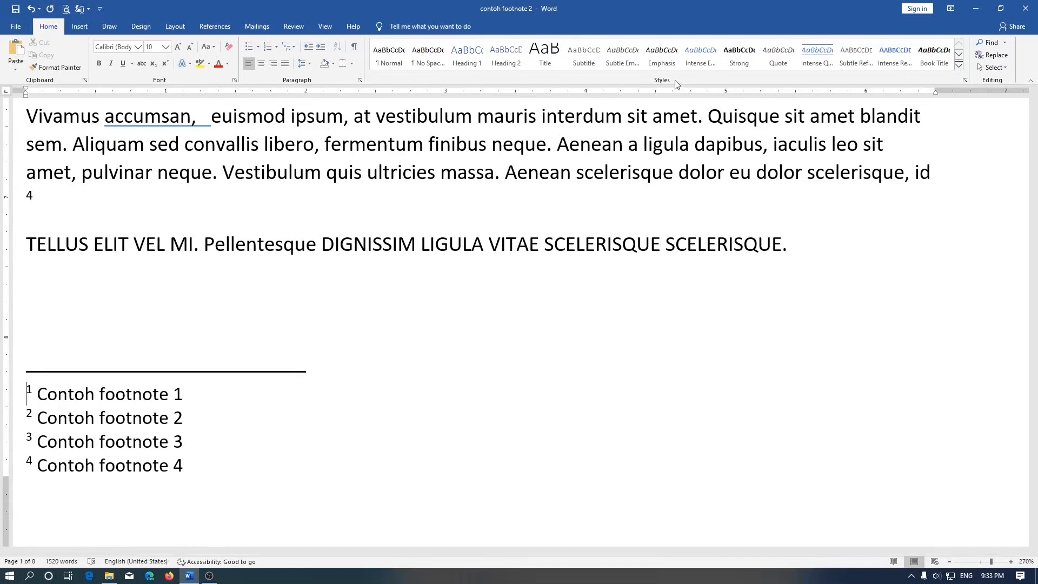
Step: Open the style manager and sort its list of styles alphabetically
left_click(964, 82)
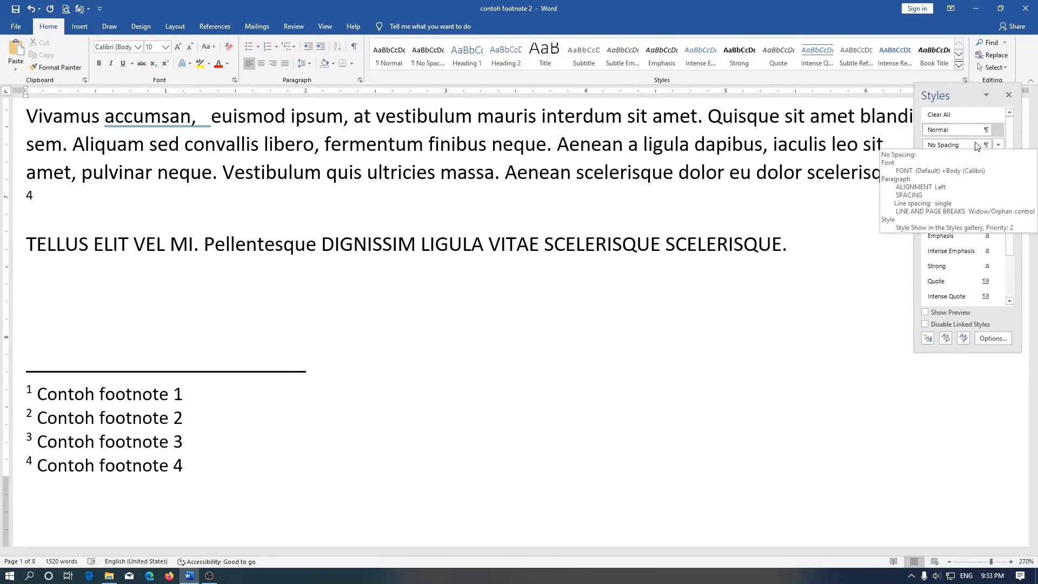
left_click(964, 339)
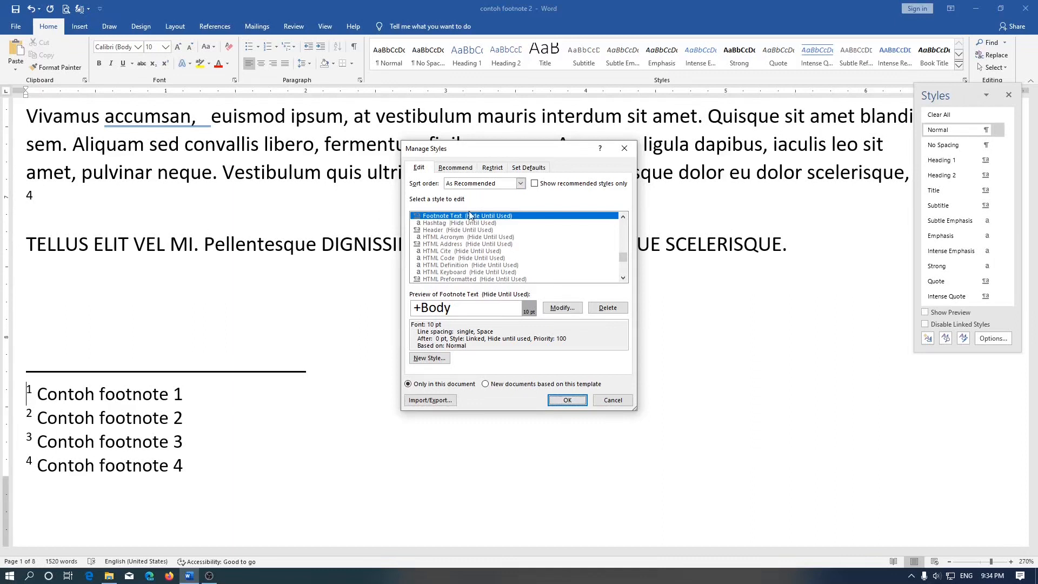
scroll(478, 234, "up", 1)
left_click(478, 230)
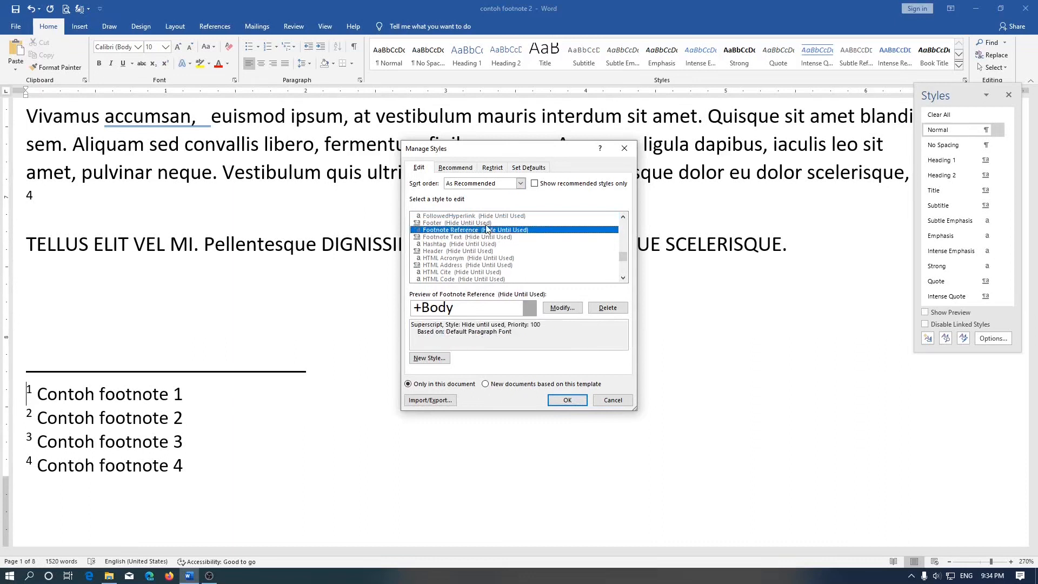
left_click(468, 184)
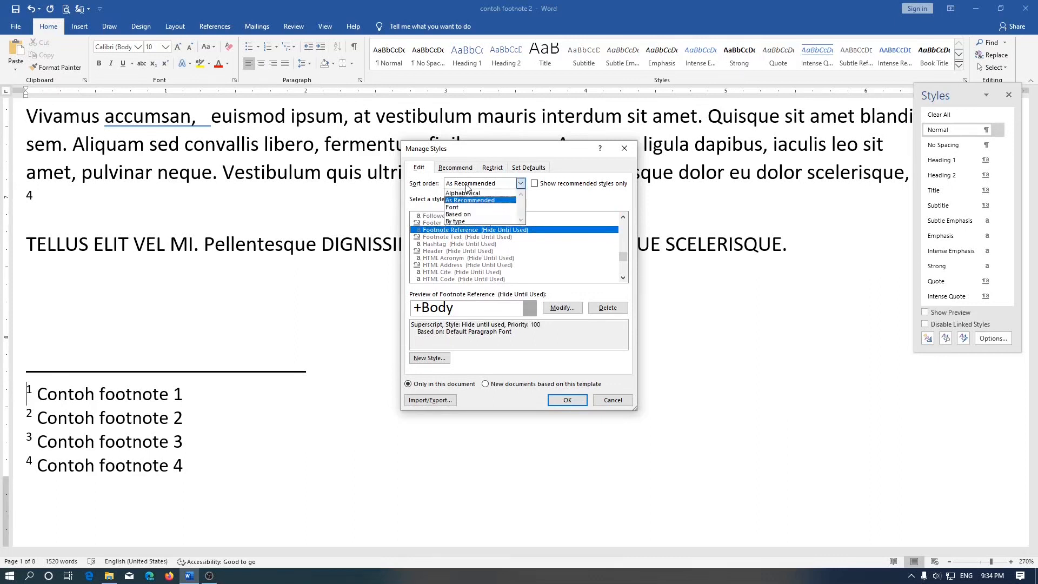
left_click(474, 194)
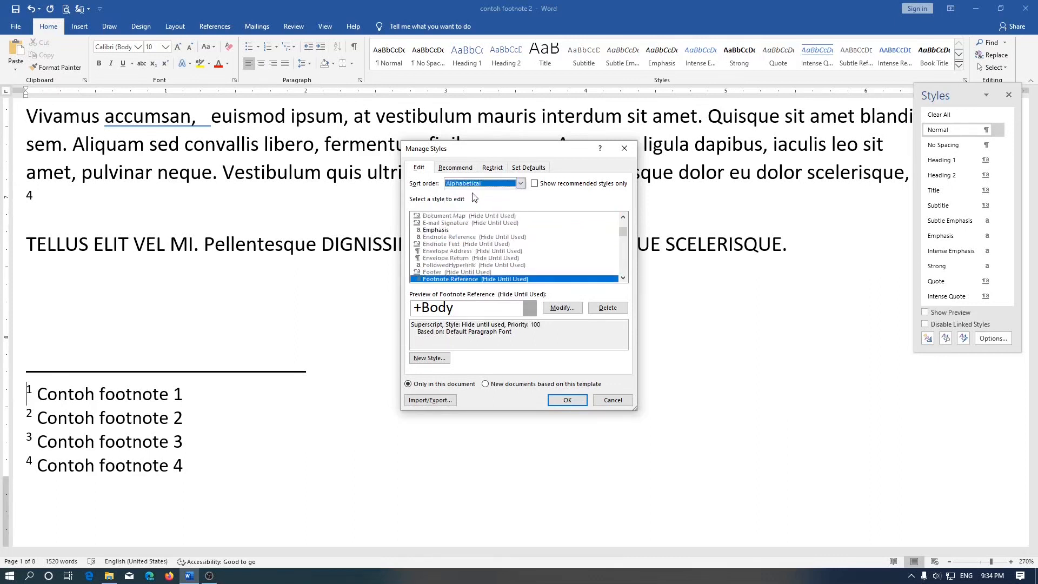
Step: Select the Footnote Reference style for modification and open its font settings
left_click(492, 238)
scroll(489, 245, "down", 1)
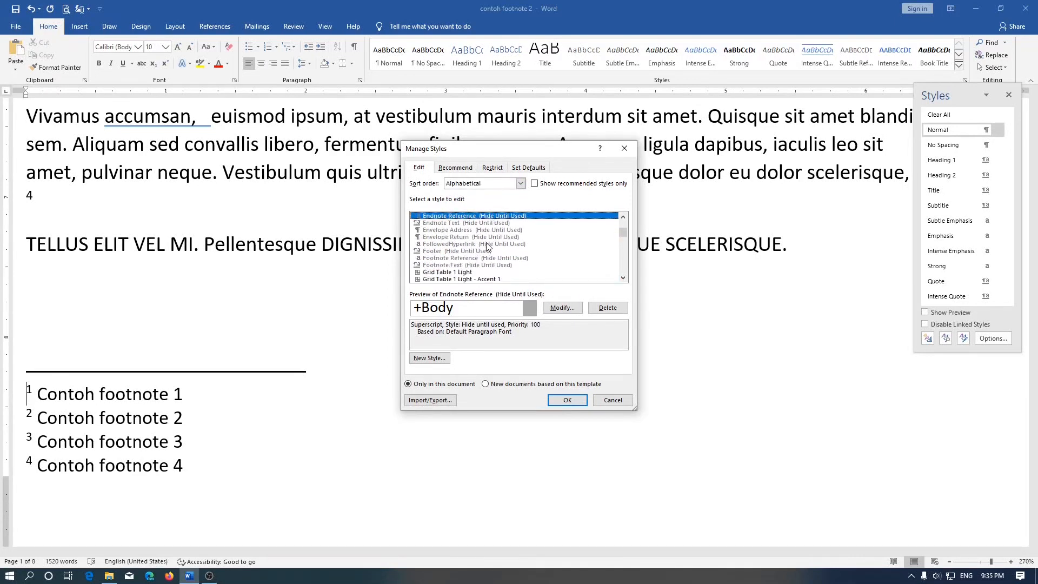
left_click(475, 251)
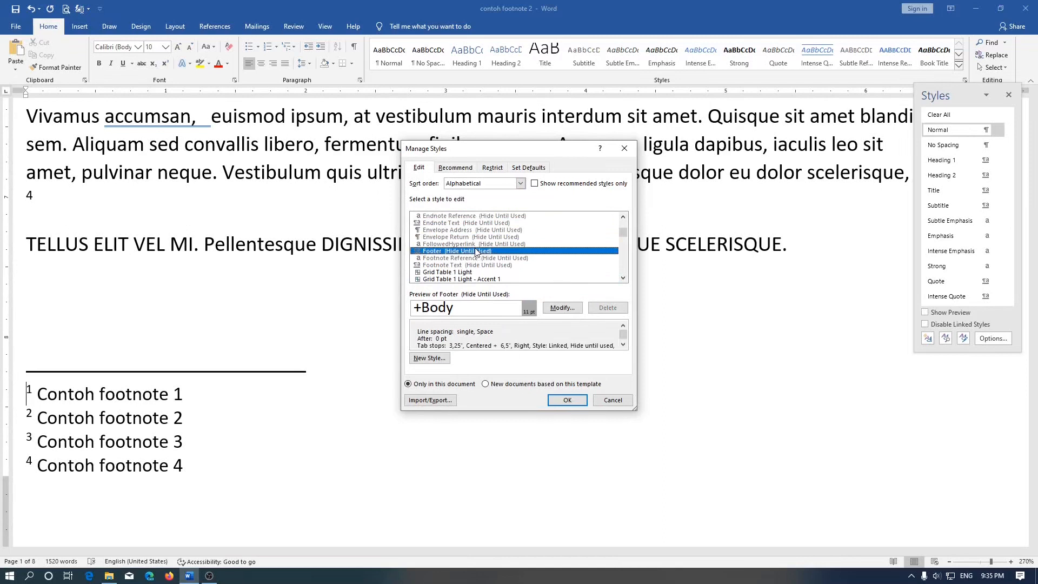
left_click(471, 259)
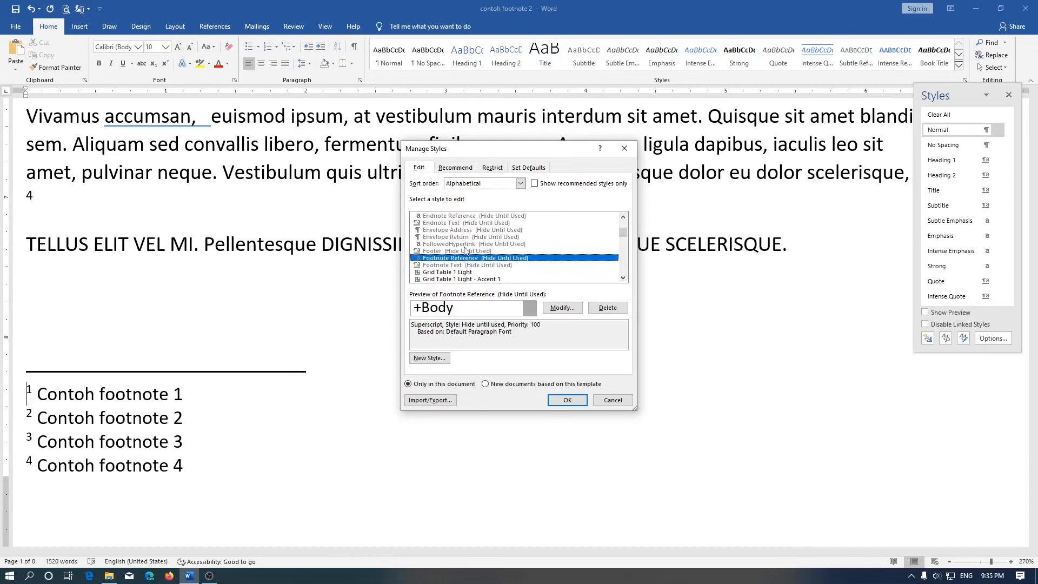
left_click(467, 224)
left_click(472, 217)
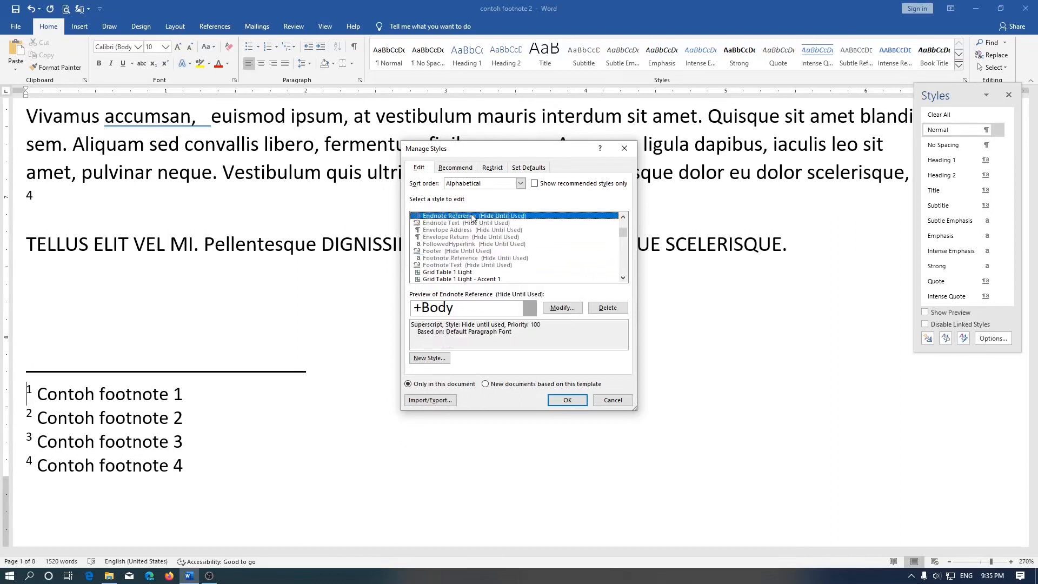
left_click(454, 260)
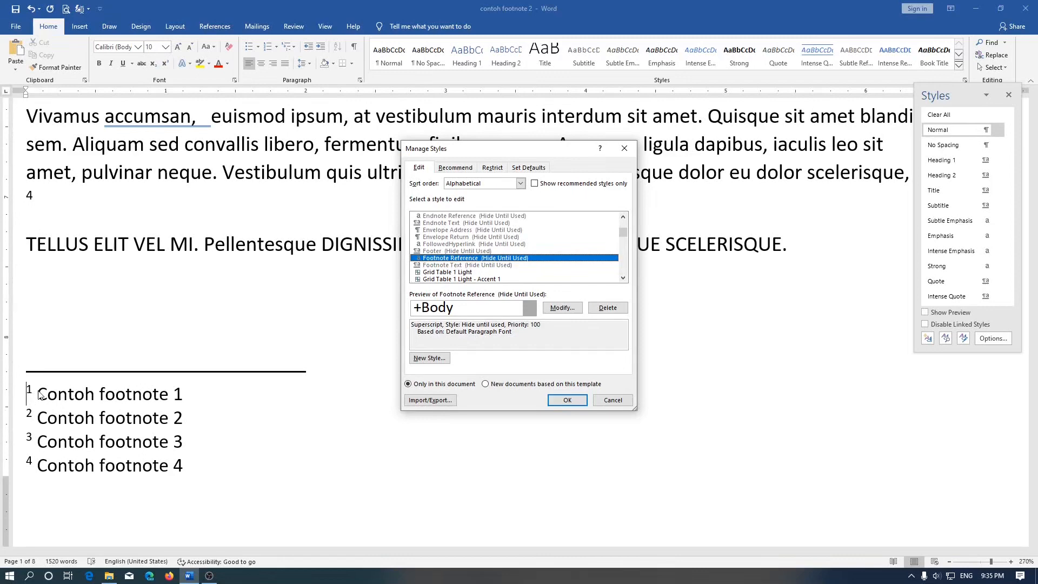
left_click(563, 307)
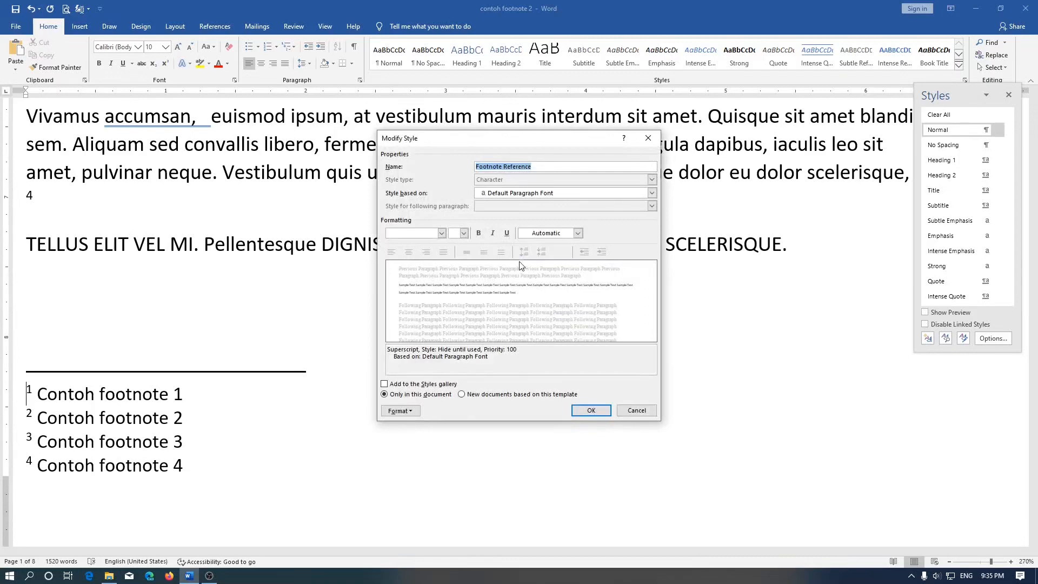
left_click(402, 414)
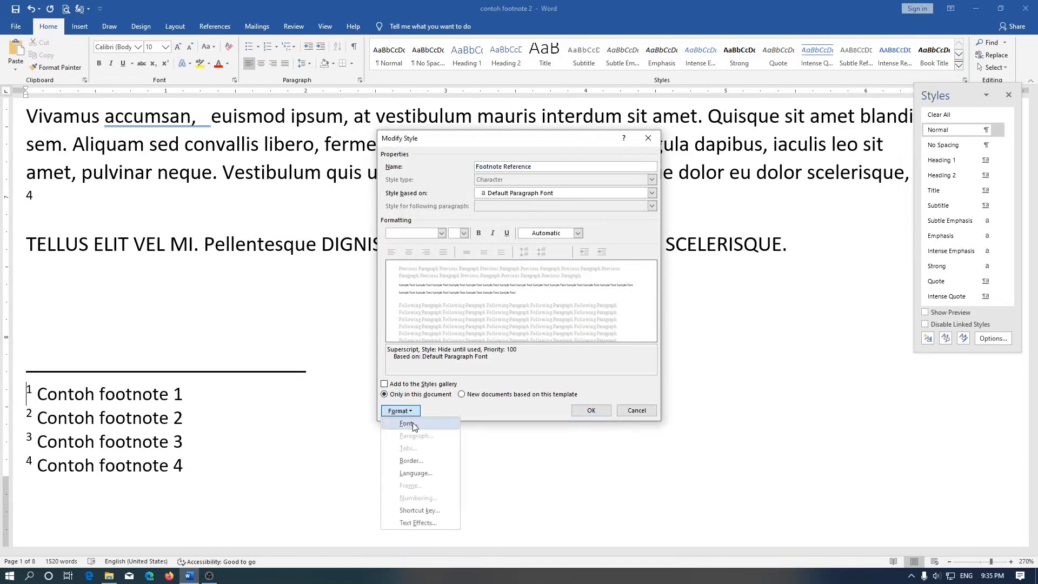
left_click(415, 424)
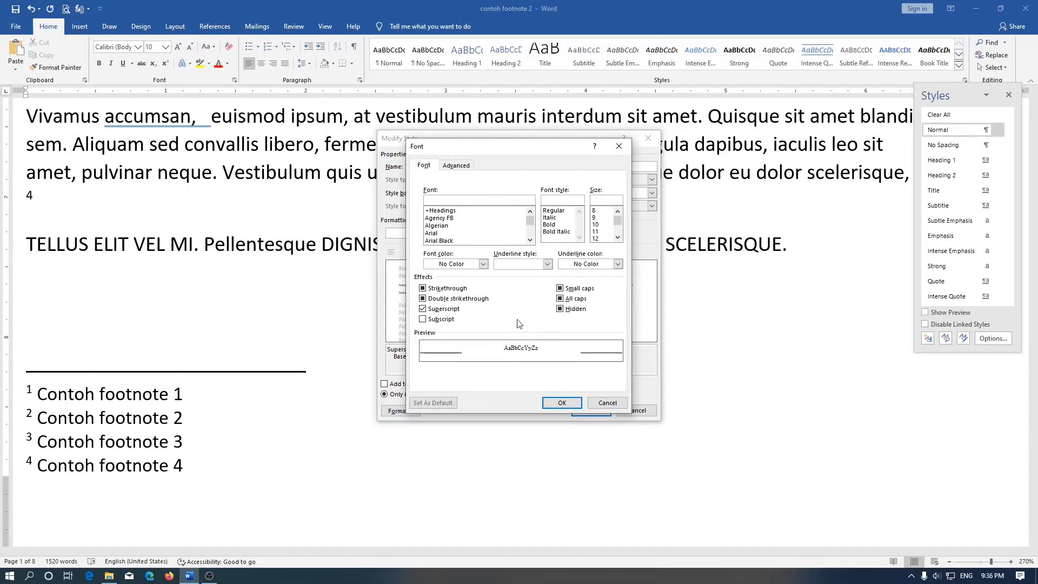
Step: Set the Footnote Reference style's font to Bahnschrift Light Condensed with the Bold Italic font style
left_click(502, 218)
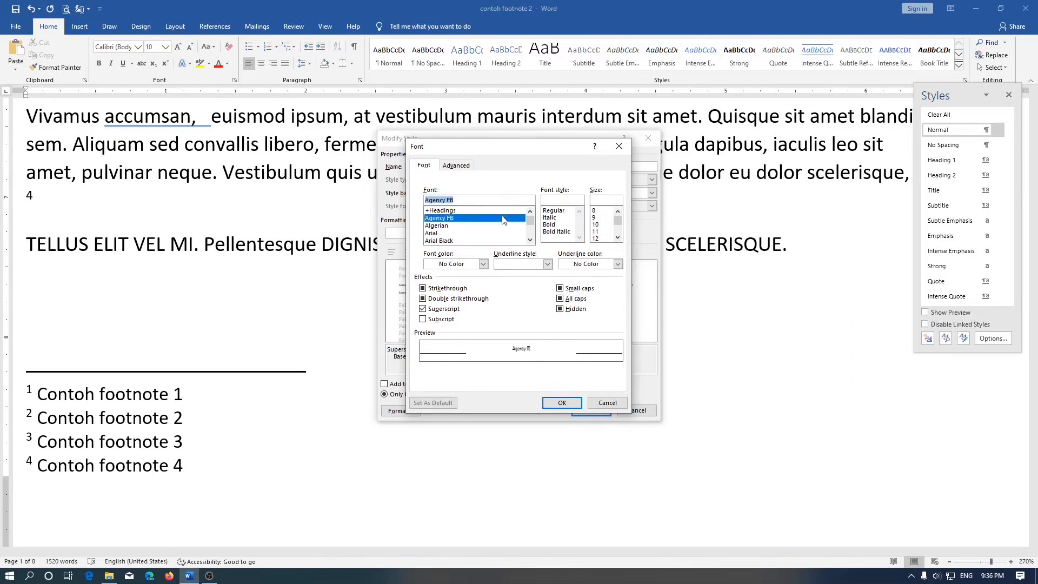
scroll(494, 224, "down", 2)
left_click(493, 225)
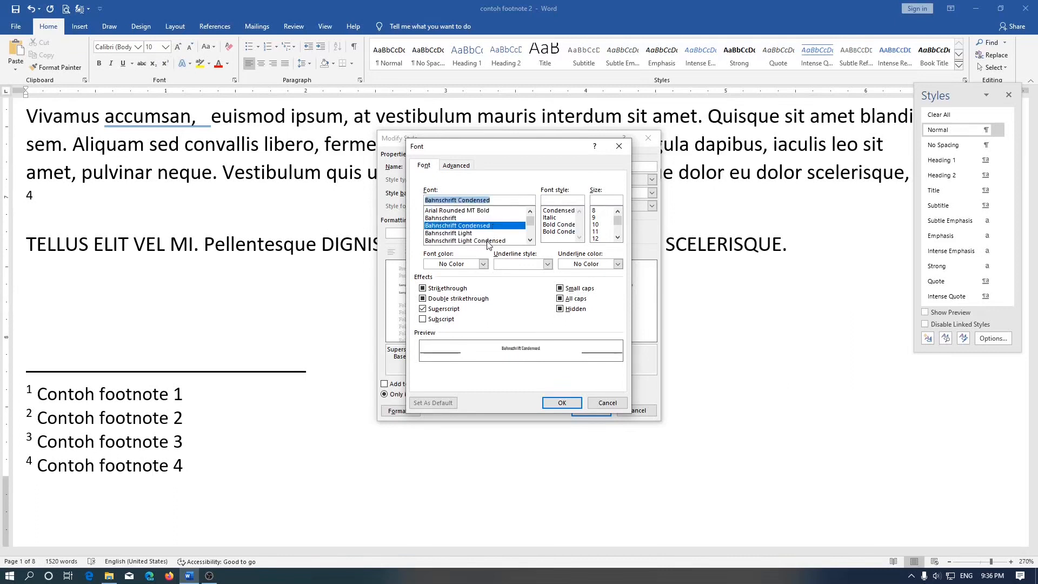
left_click(488, 240)
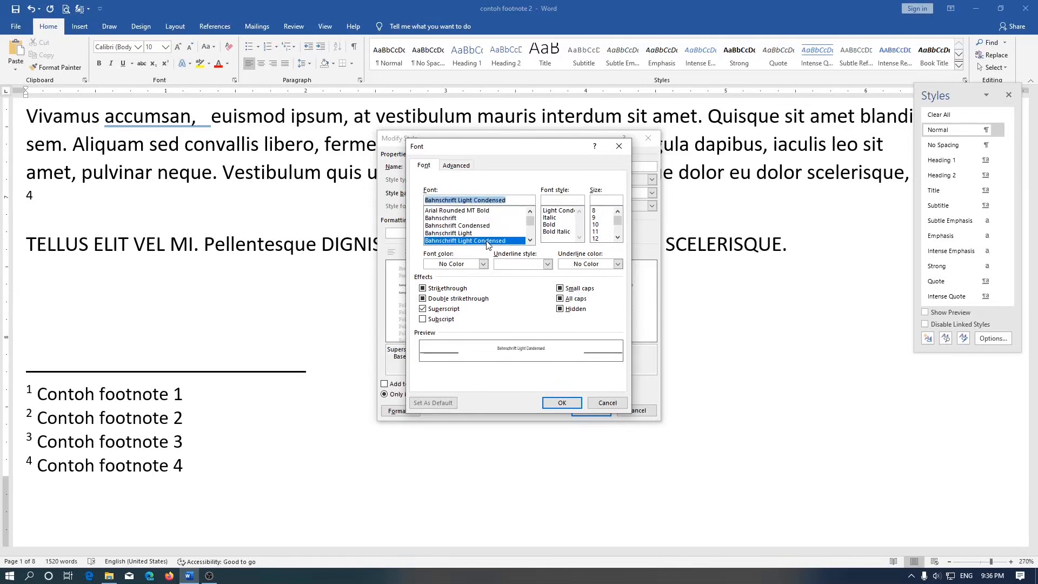
left_click(550, 224)
left_click(565, 211)
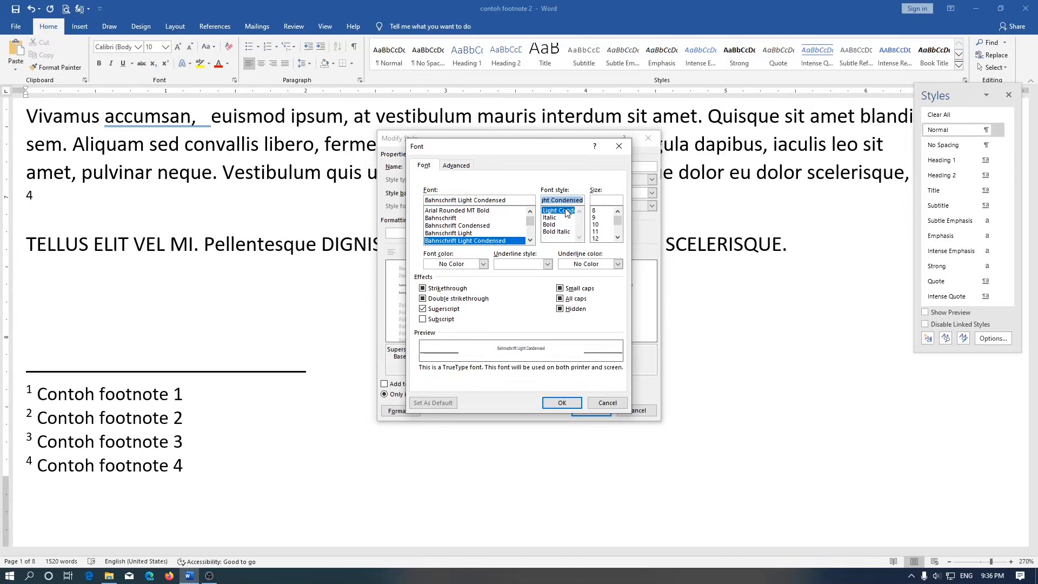
left_click(565, 217)
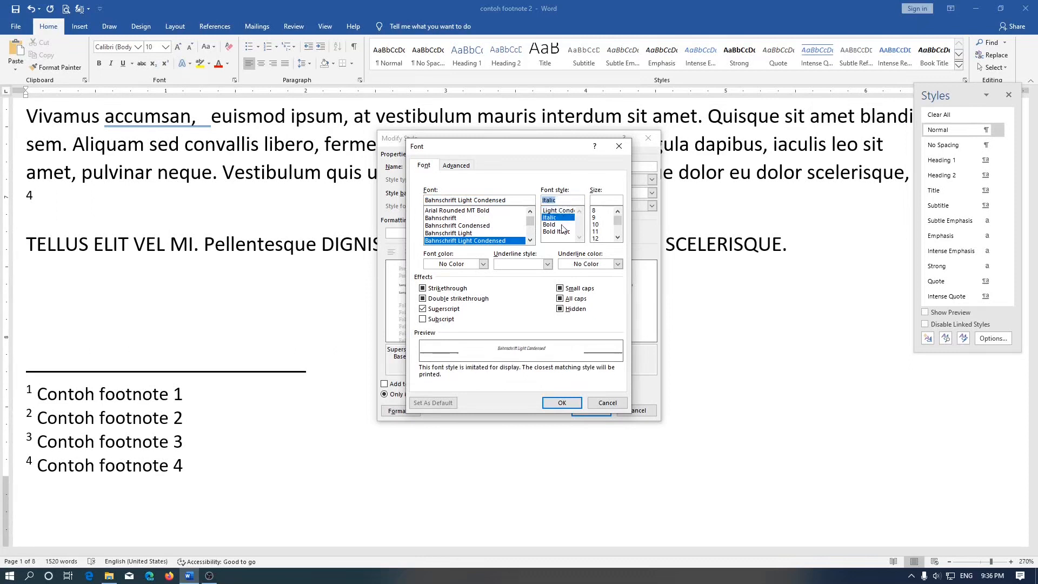
left_click(562, 232)
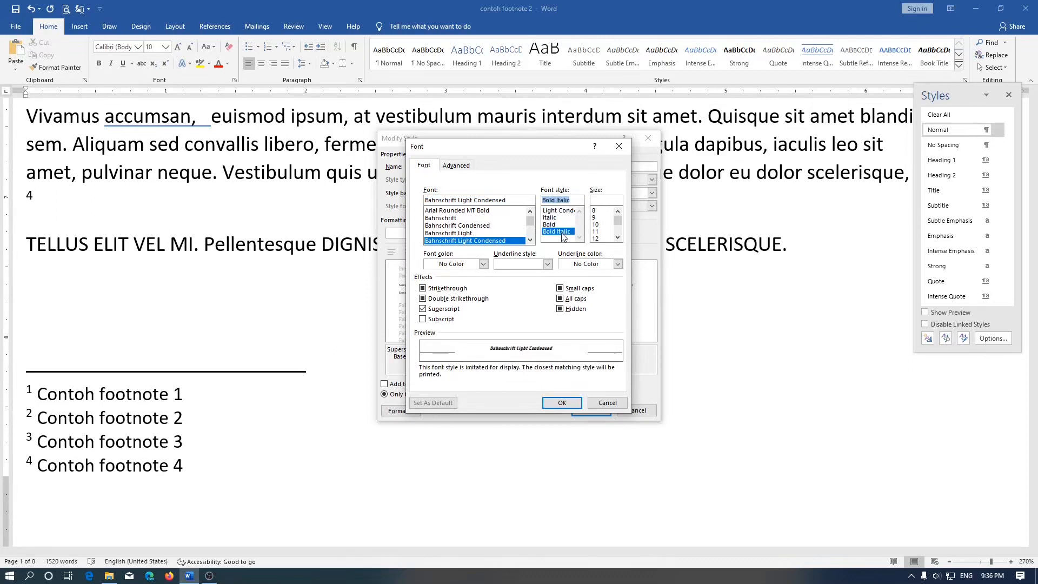
Step: Set the Footnote Reference font size to 18, switch its effect from superscript to subscript, and apply the style changes
left_click(597, 224)
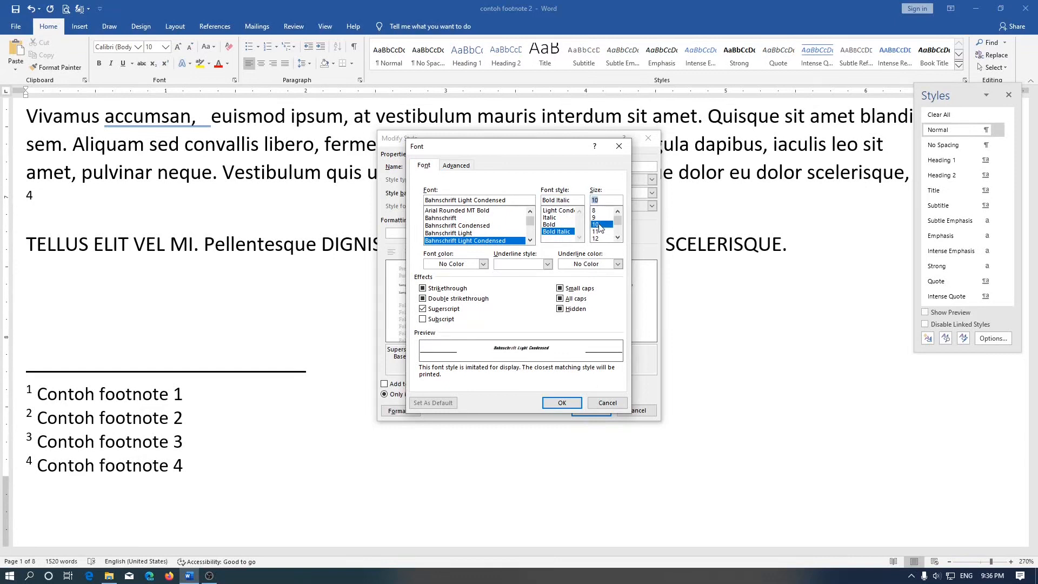
left_click_drag(599, 227, 599, 242)
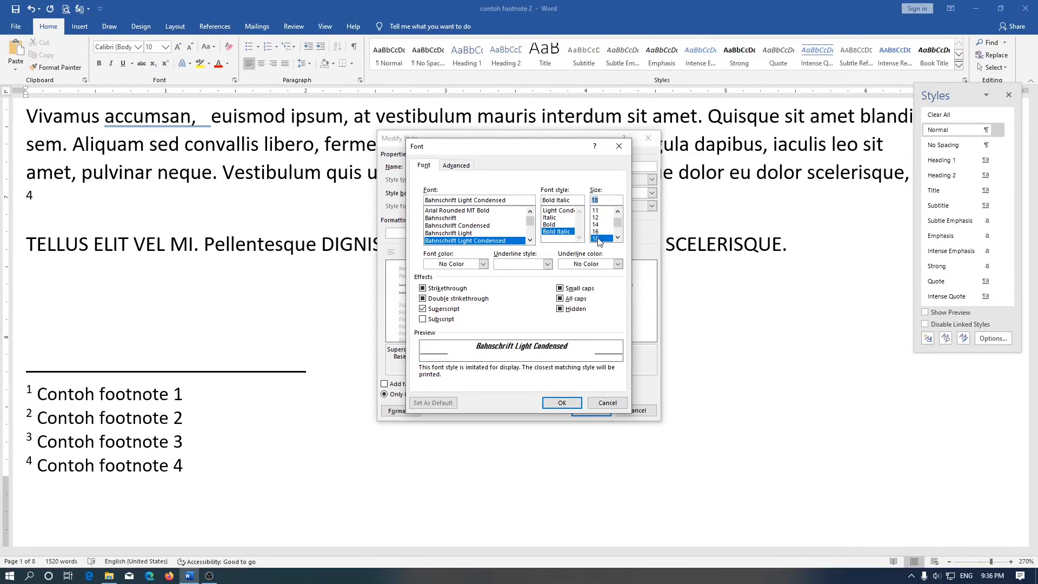
left_click(440, 319)
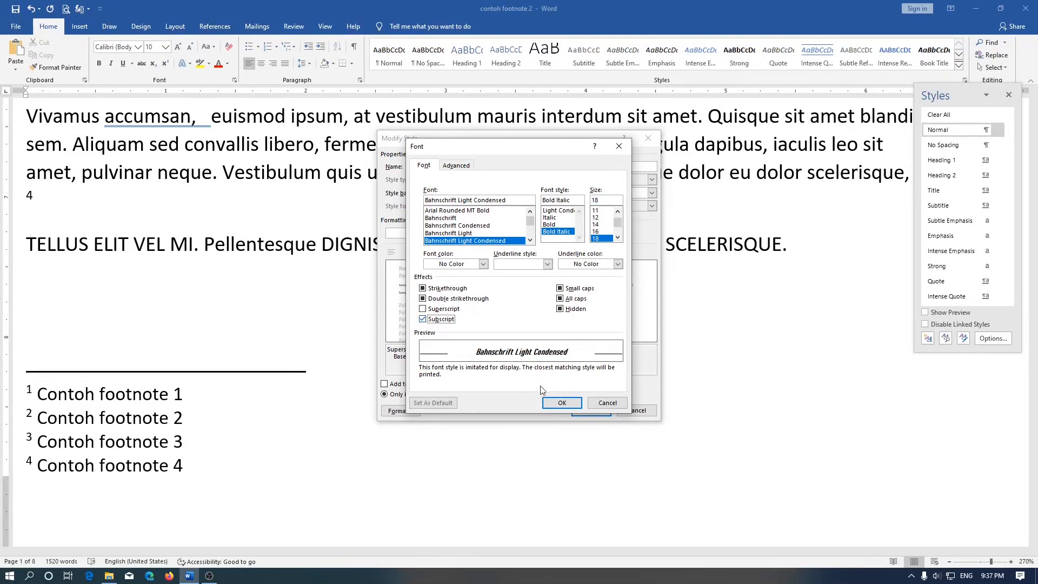
left_click(560, 404)
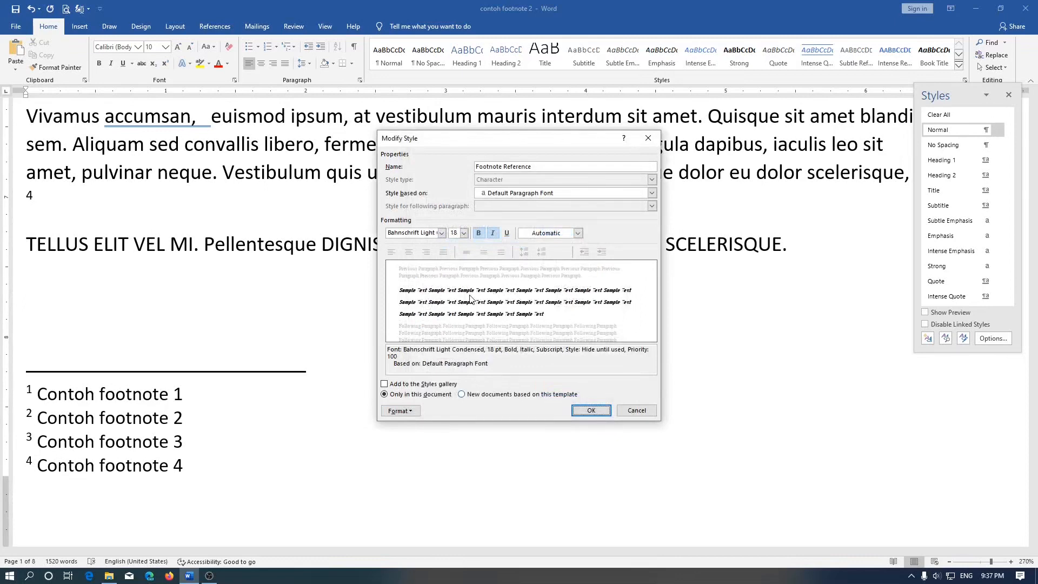
left_click(594, 411)
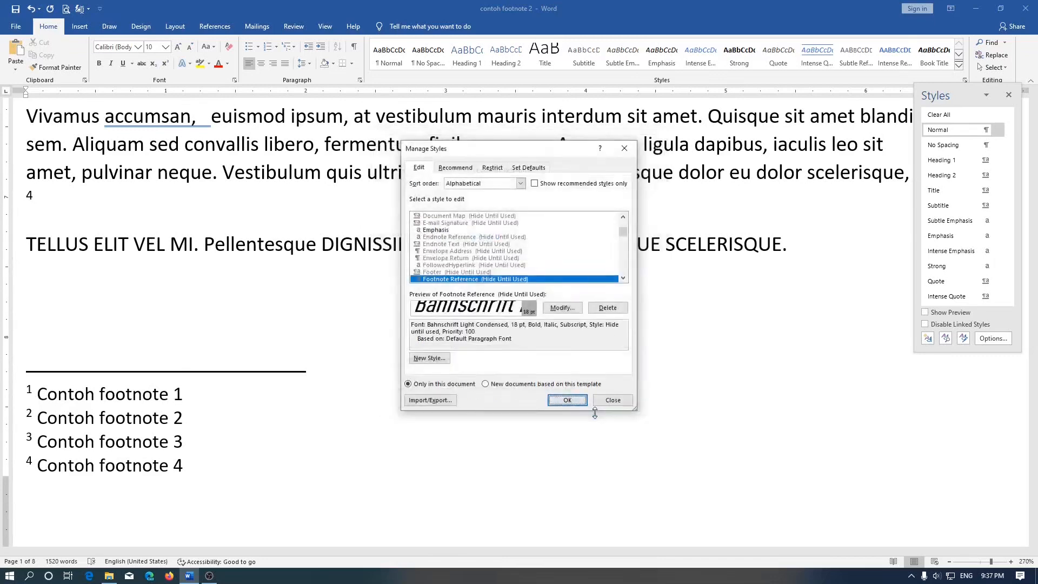
left_click(567, 400)
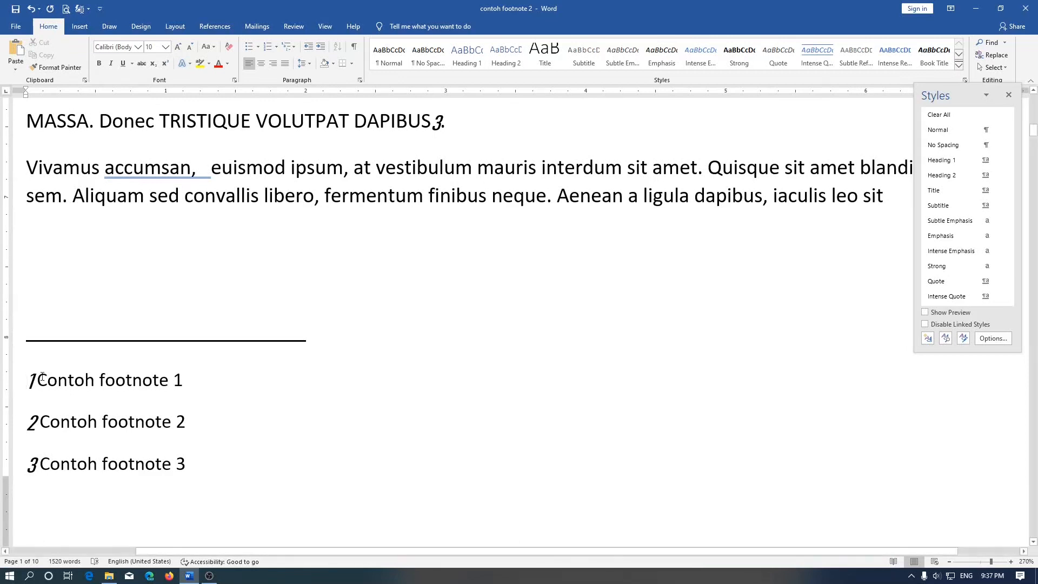
left_click_drag(42, 376, 134, 388)
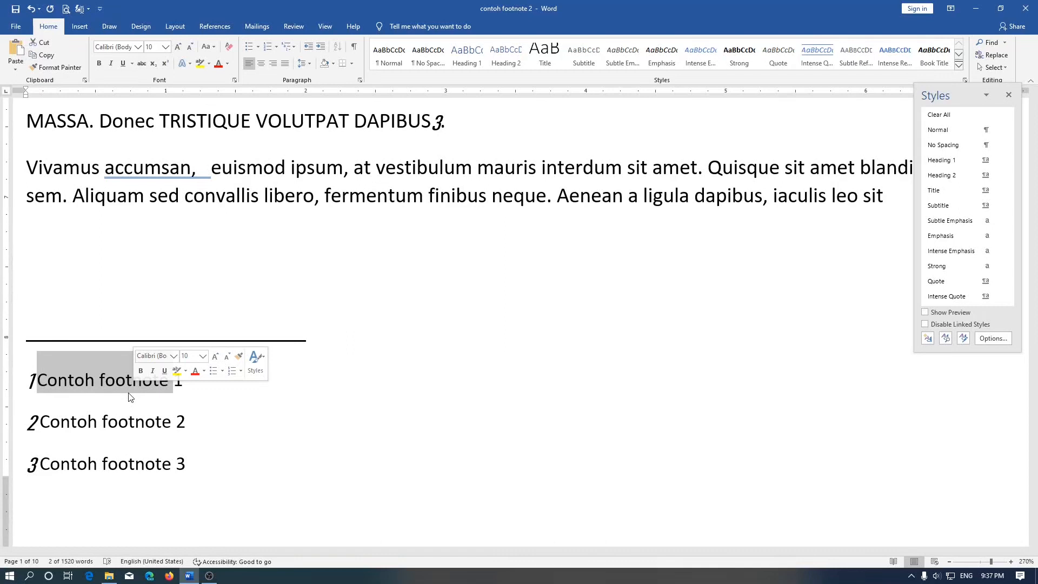
left_click(257, 297)
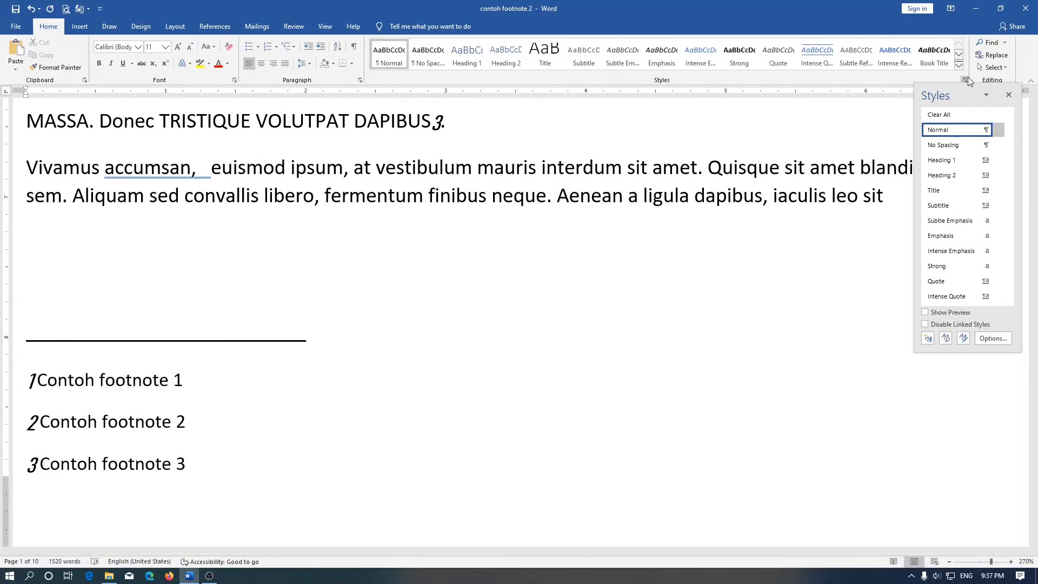
Step: Reopen the style manager and sort its list of styles alphabetically
left_click(967, 339)
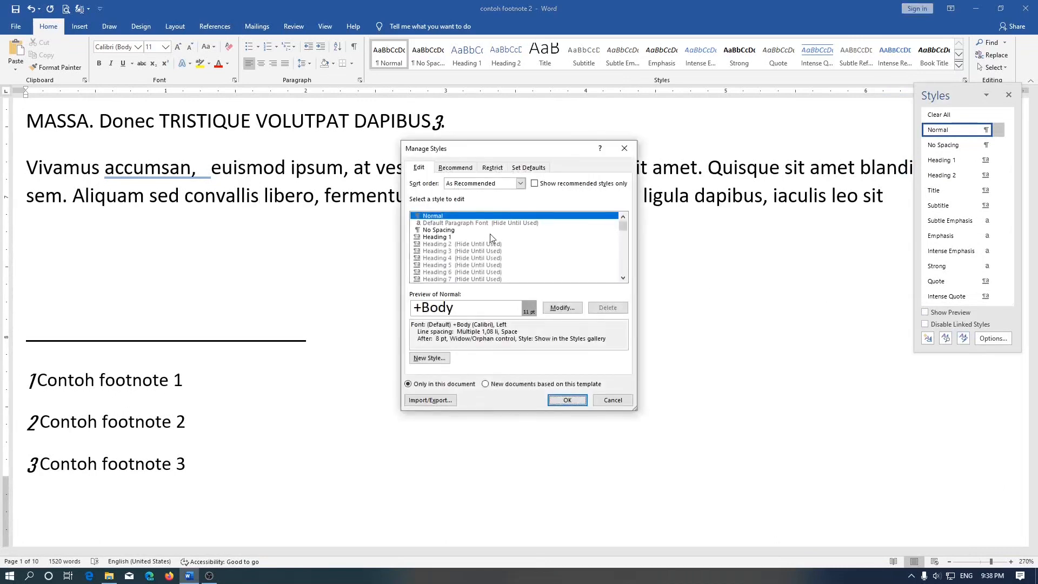
left_click(481, 184)
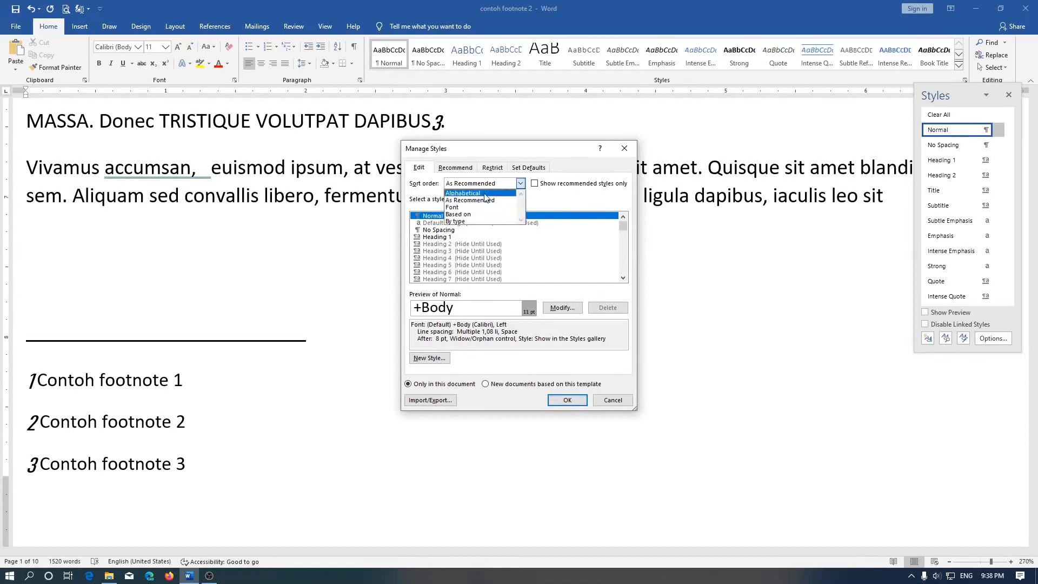
left_click(463, 193)
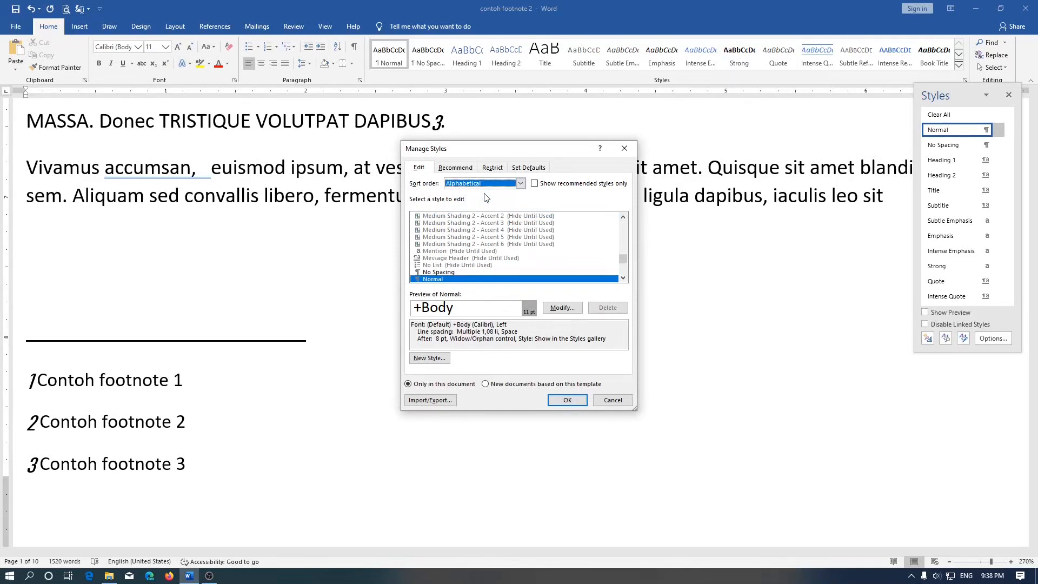
Step: Find the Footnote Text style in the list and open it for modification
left_click(464, 272)
scroll(463, 272, "up", 10)
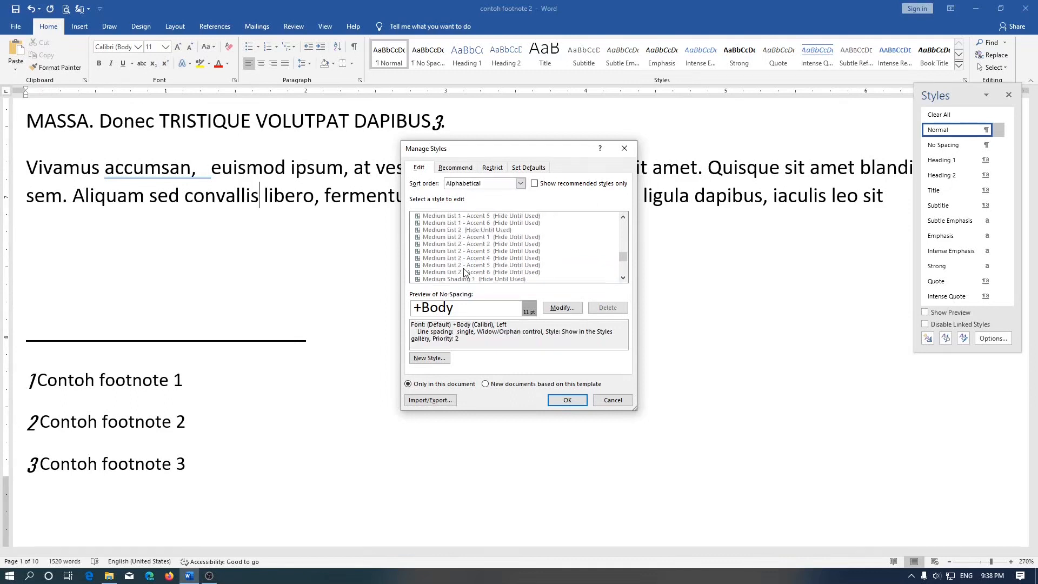
scroll(463, 268, "up", 10)
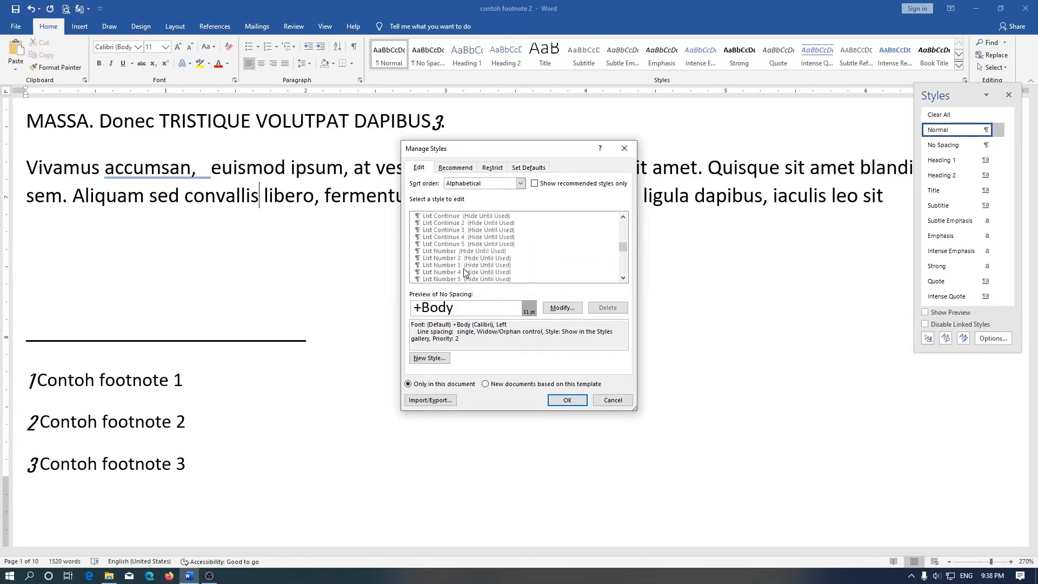
scroll(463, 268, "up", 10)
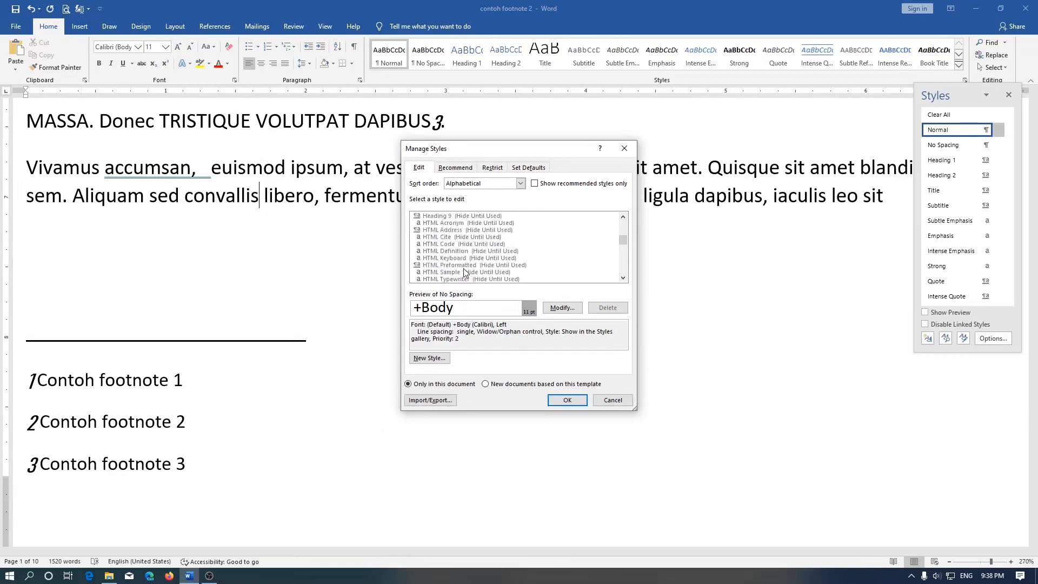
scroll(463, 272, "up", 11)
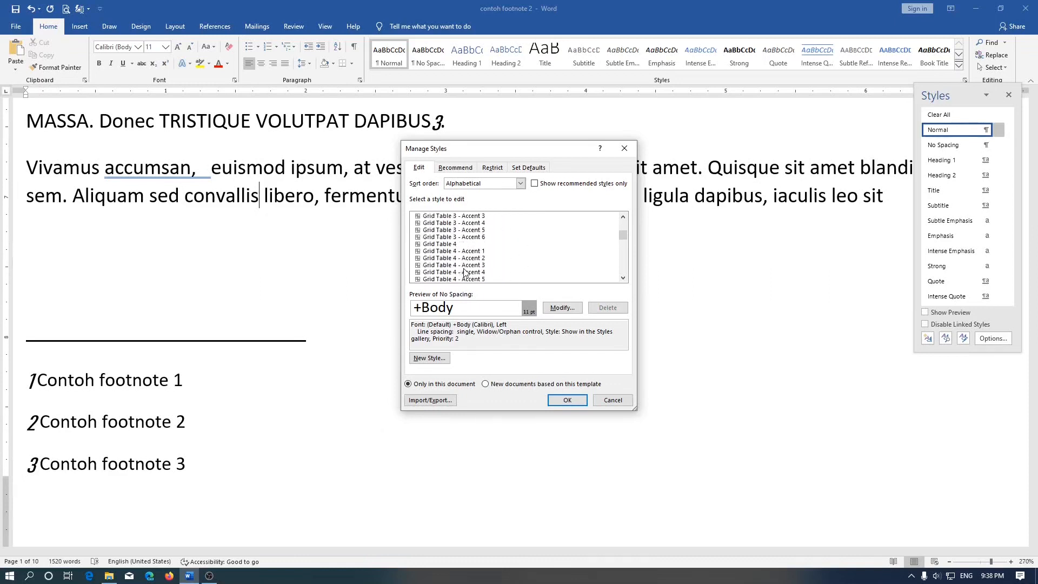
scroll(463, 272, "up", 5)
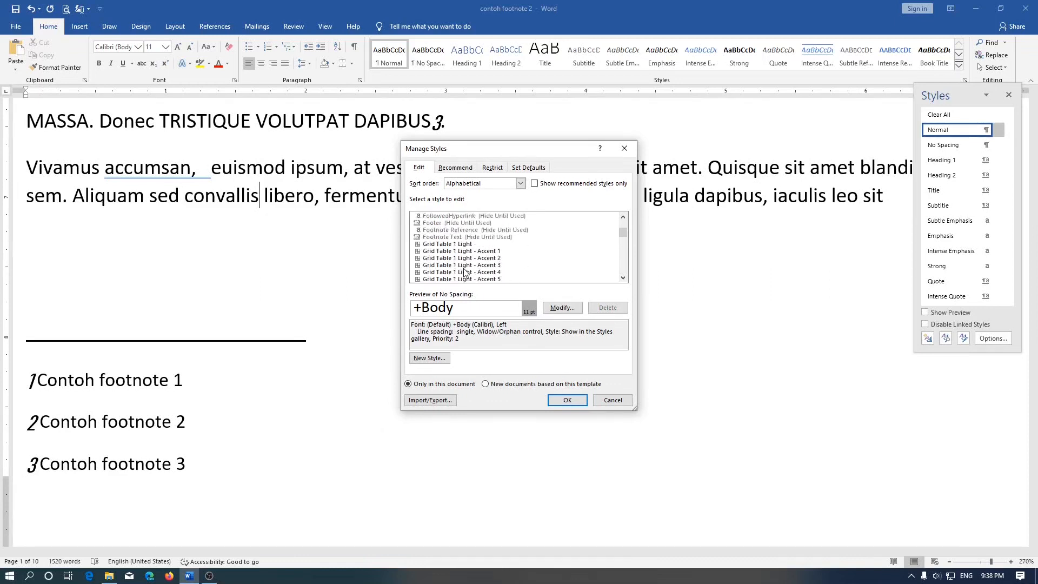
left_click(468, 238)
scroll(468, 246, "up", 1)
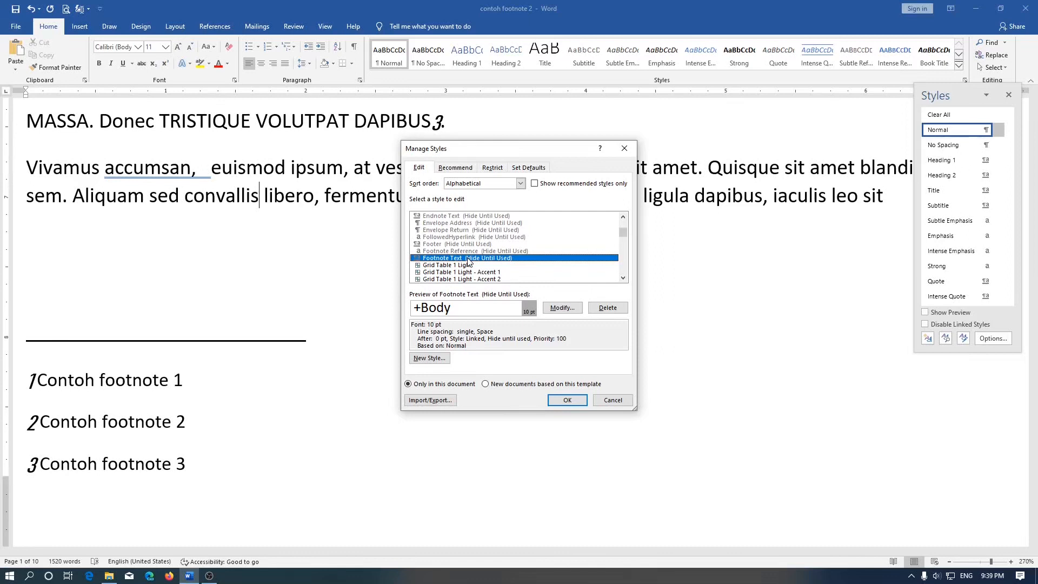
scroll(468, 261, "up", 1)
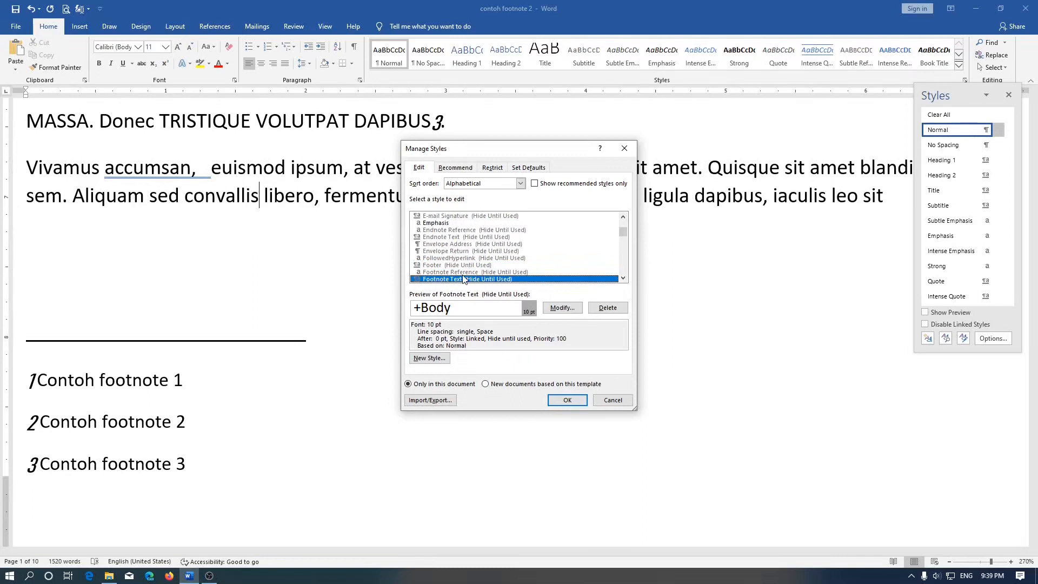
scroll(463, 279, "up", 1)
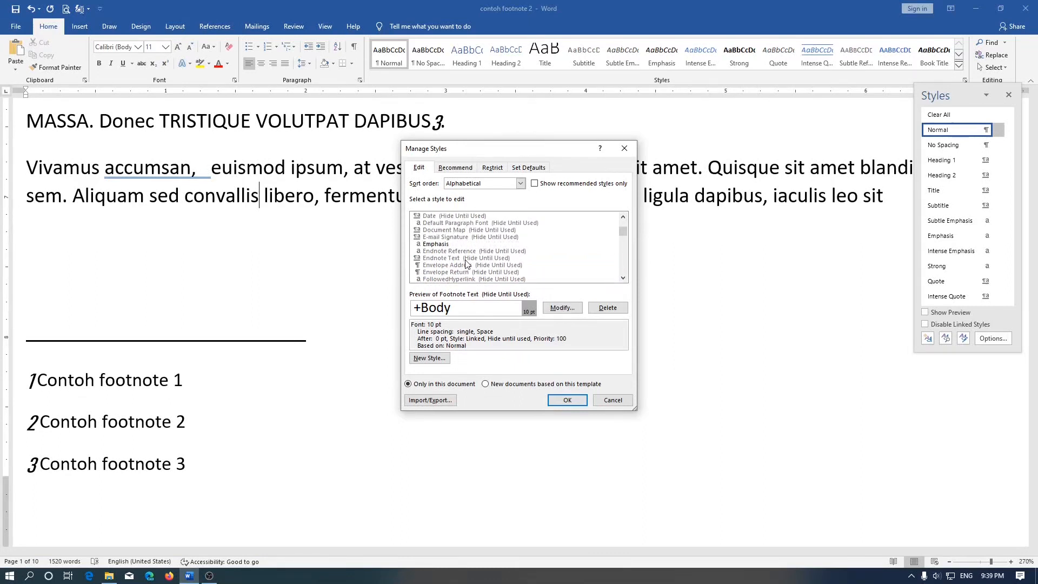
scroll(467, 263, "down", 2)
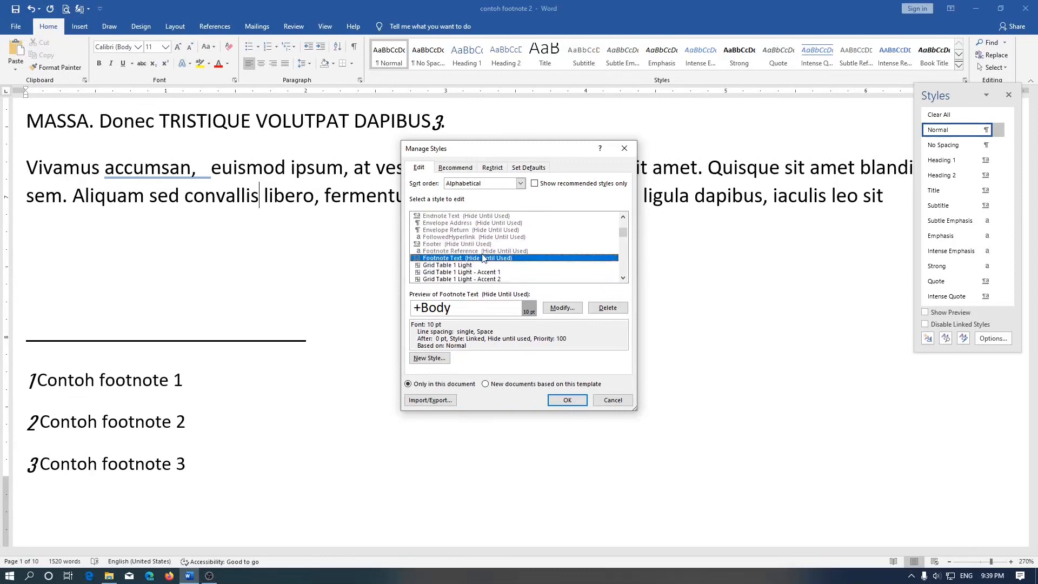
left_click(563, 307)
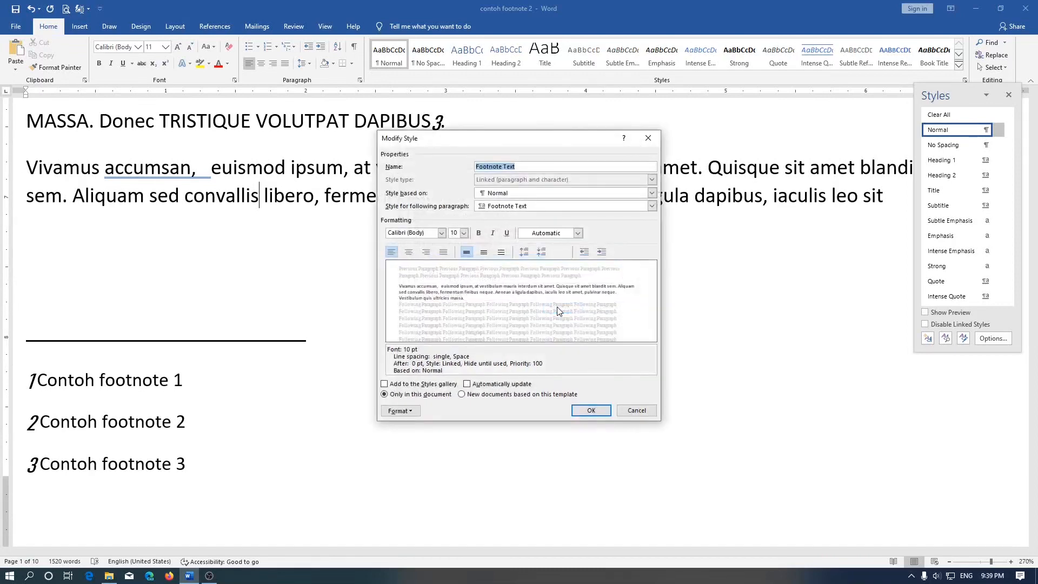
Step: Set the Footnote Text style's font to Bookman Old Style at size 12
left_click(406, 413)
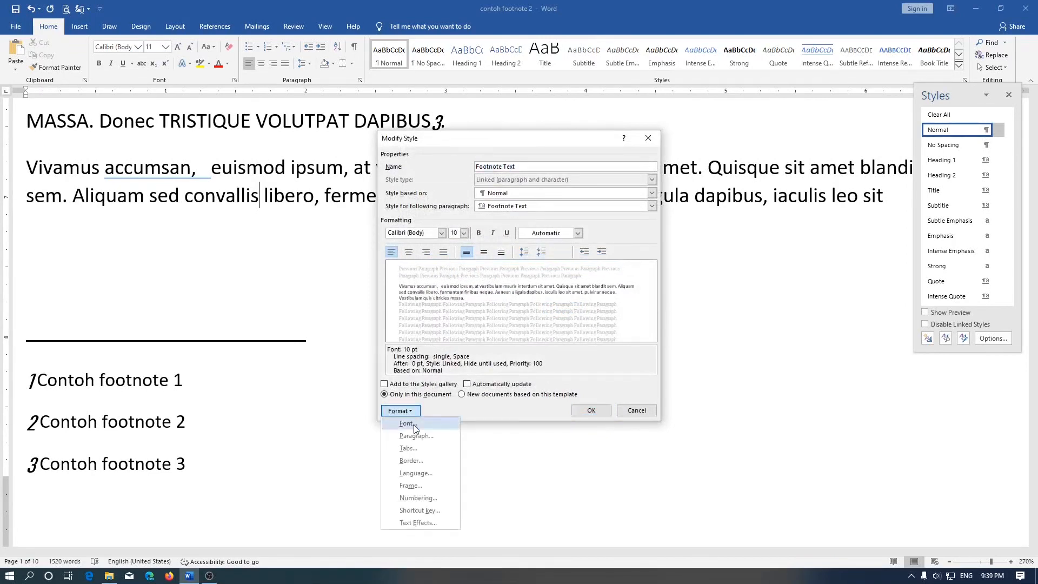
left_click(414, 424)
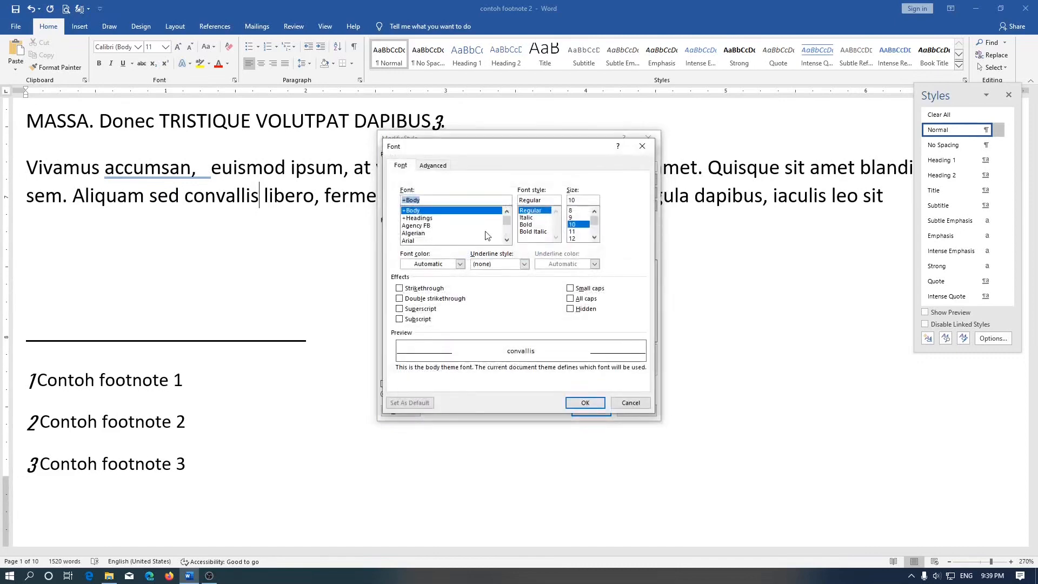
scroll(449, 238, "down", 8)
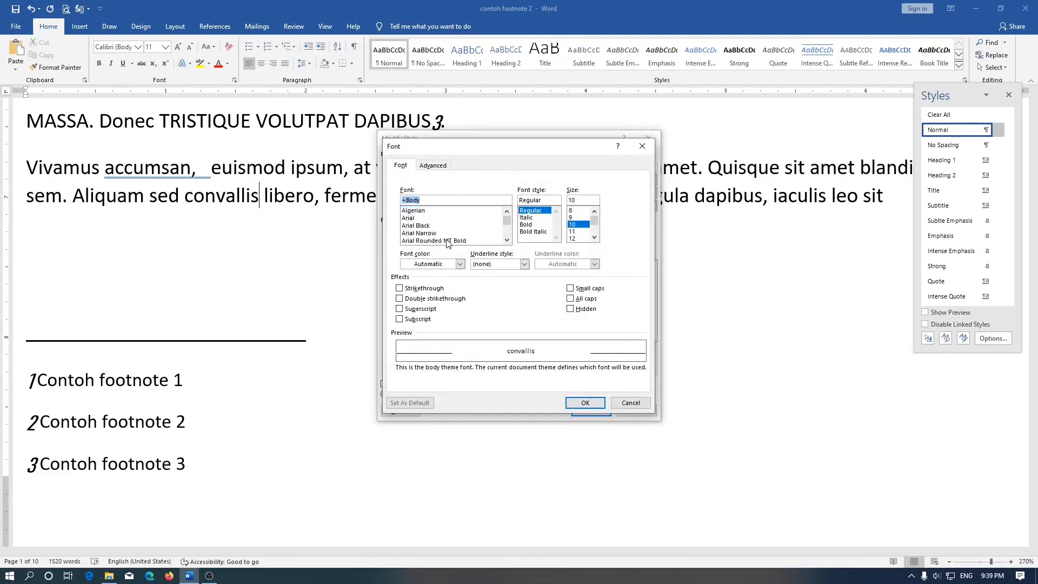
left_click(432, 226)
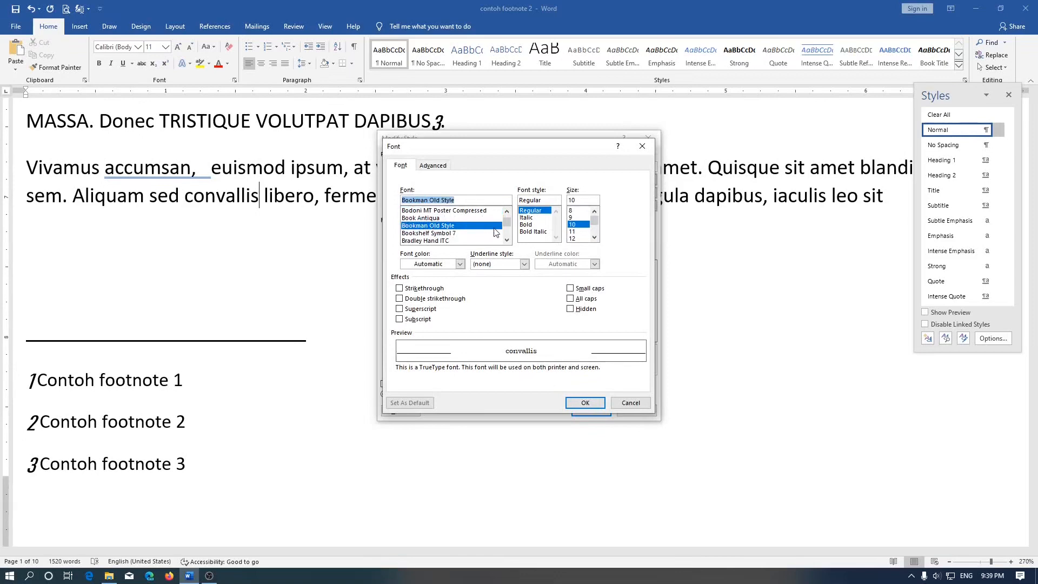
left_click(573, 238)
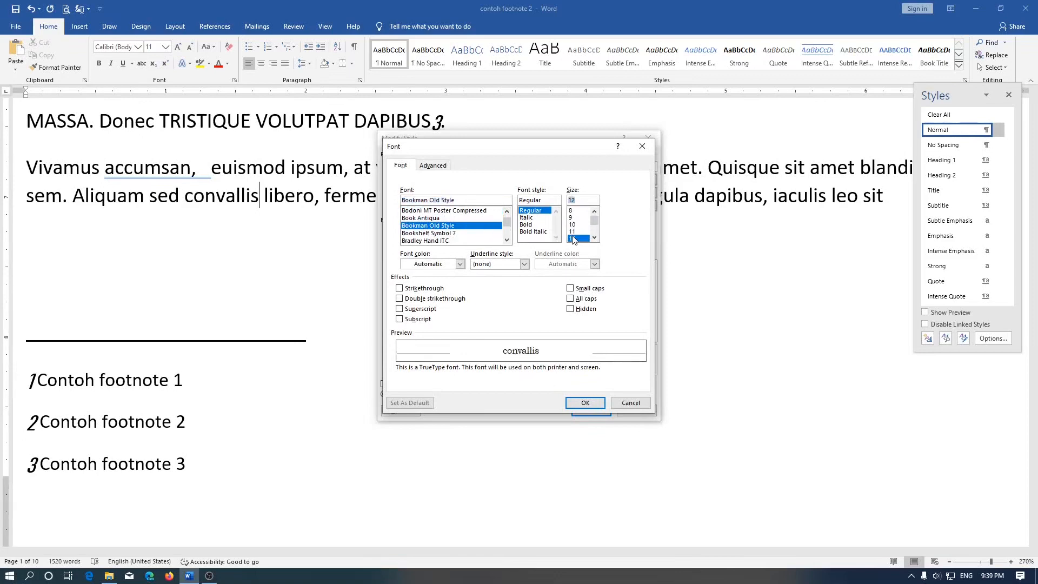
left_click(584, 403)
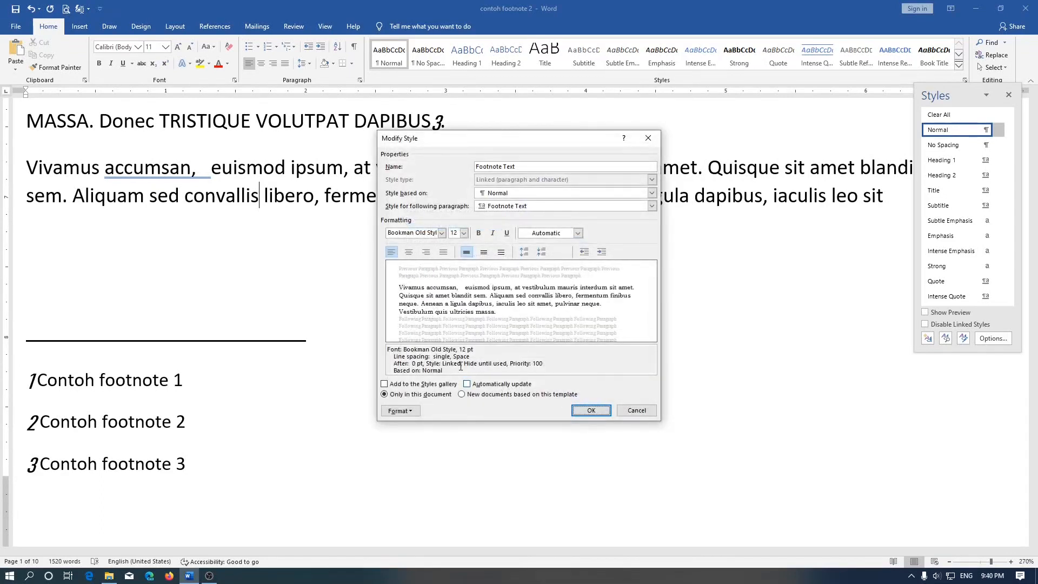
Step: Open the Footnote Text style's paragraph settings and set the alignment to Right
left_click(400, 411)
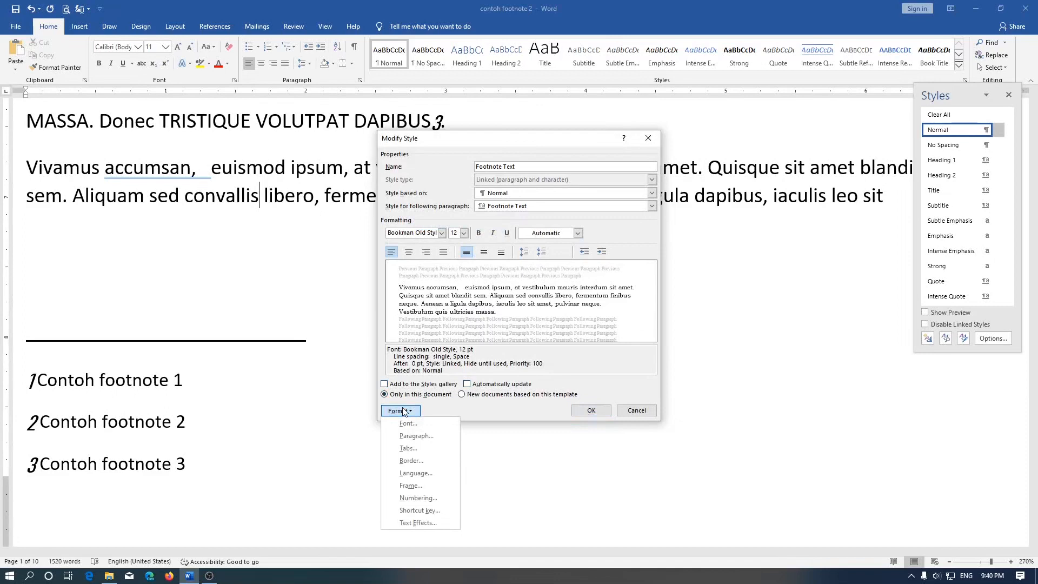
left_click(417, 437)
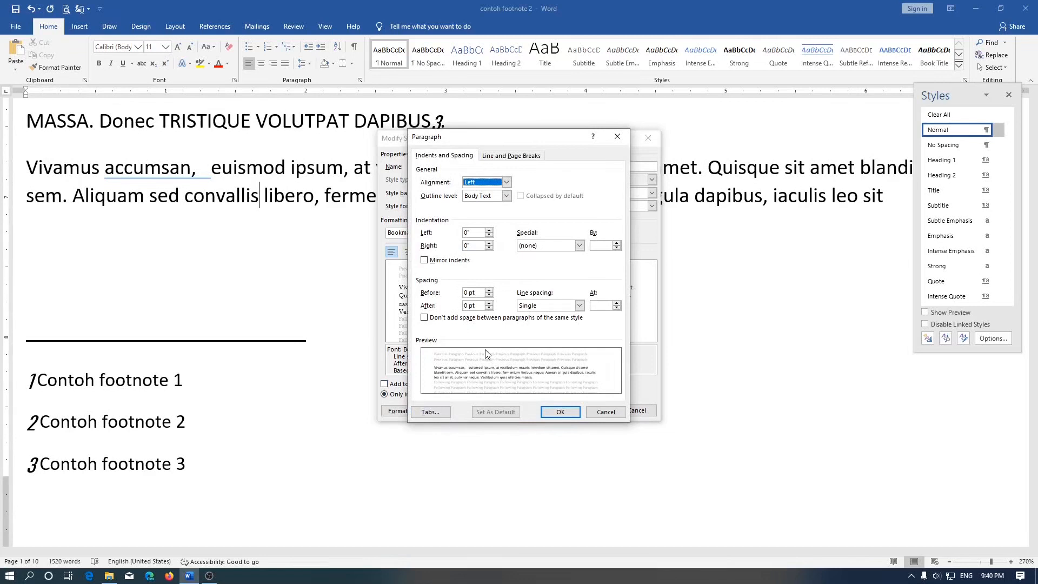
left_click(488, 184)
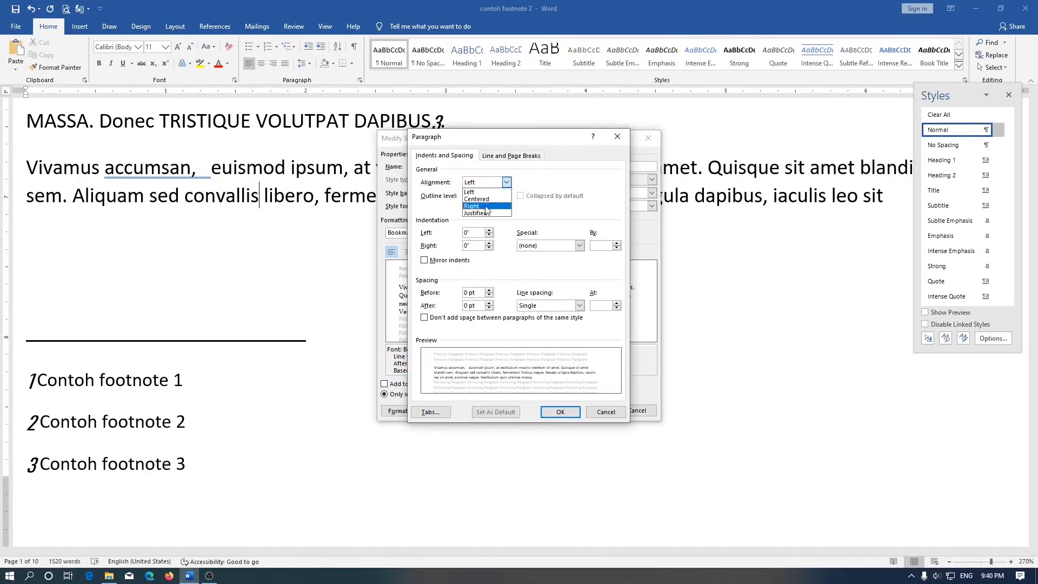
left_click(486, 207)
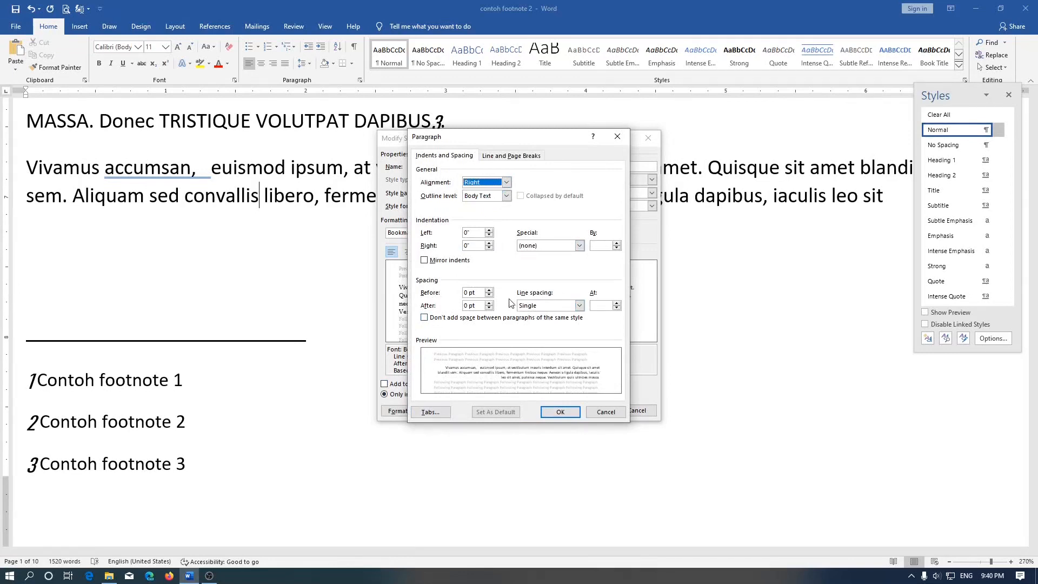
left_click(490, 291)
left_click(490, 290)
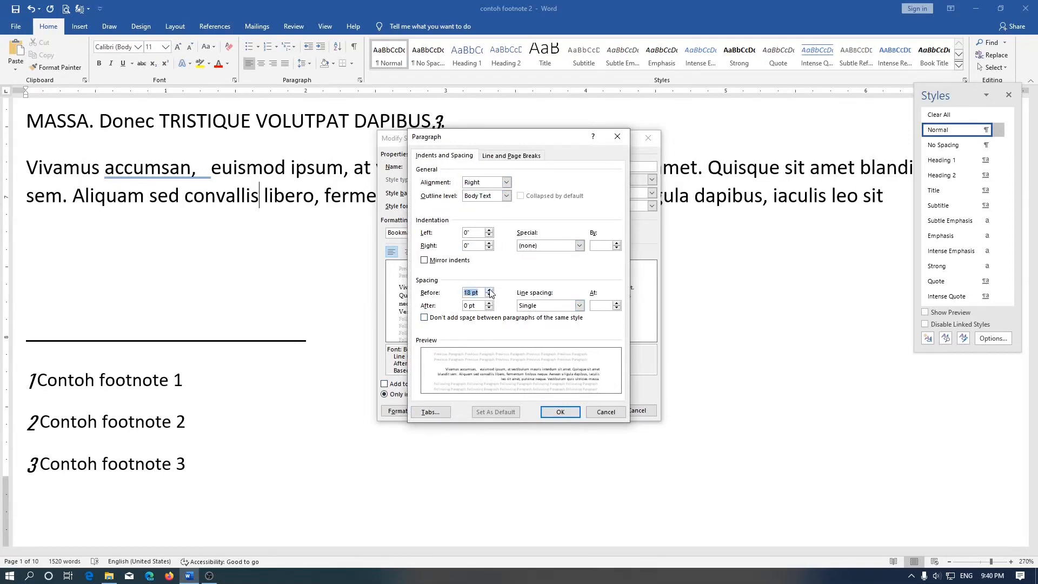
double_click(490, 295)
Step: Set the Footnote Text style's line spacing to Double and apply the style changes to the document
left_click(532, 307)
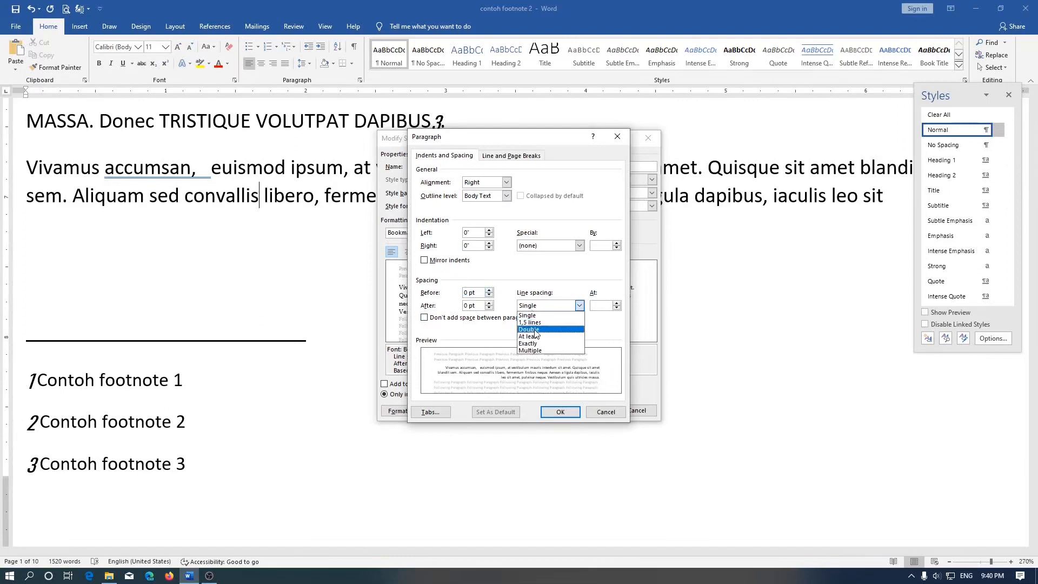
left_click(535, 329)
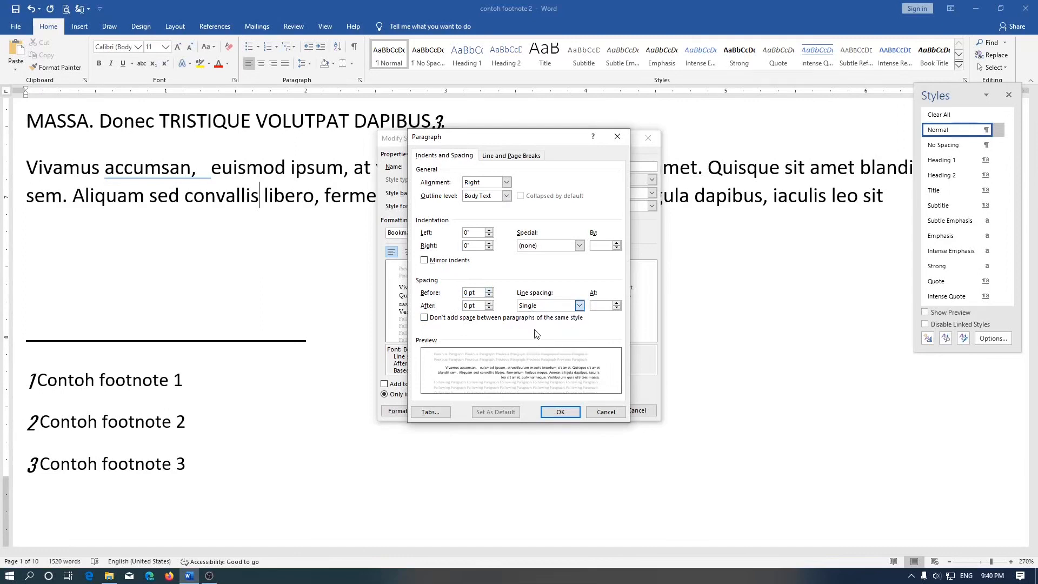
left_click(560, 412)
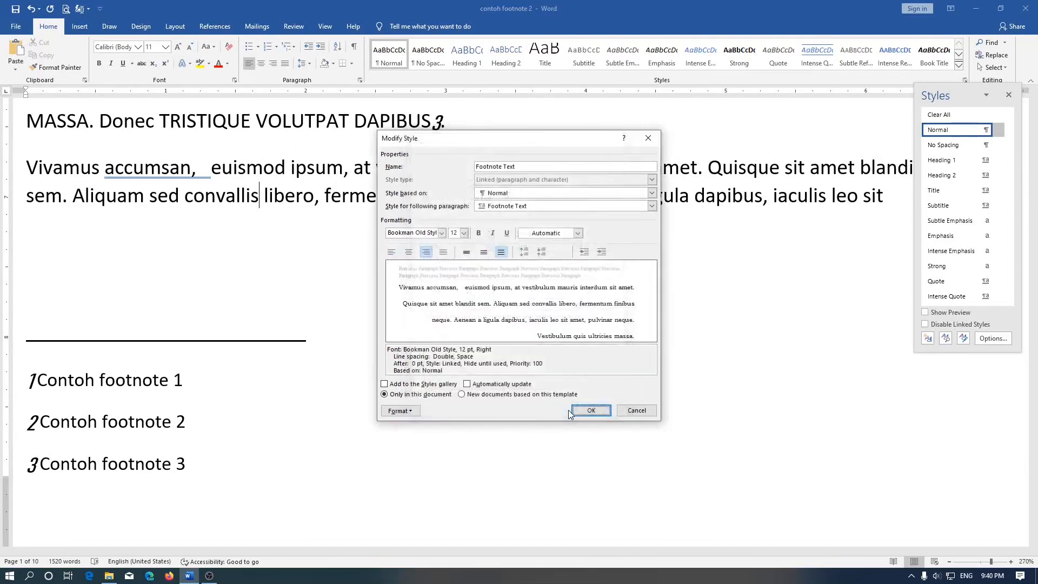
left_click(596, 413)
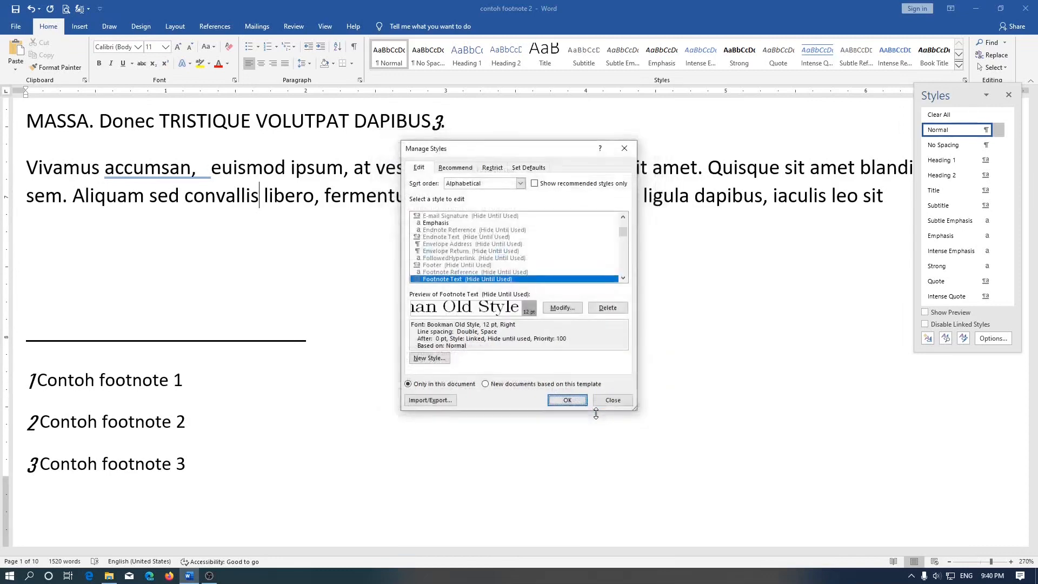
left_click(567, 400)
left_click(803, 348)
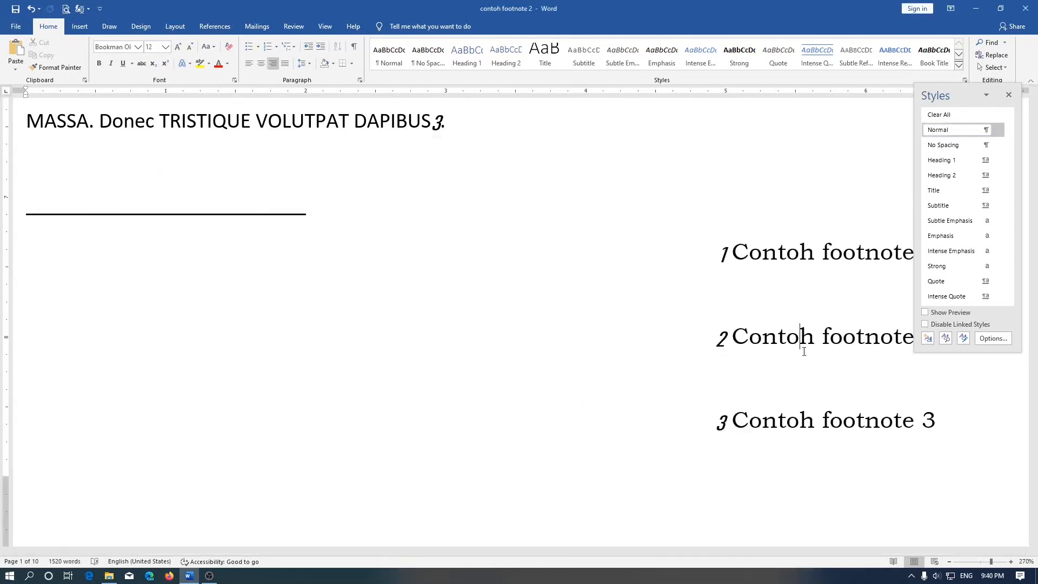